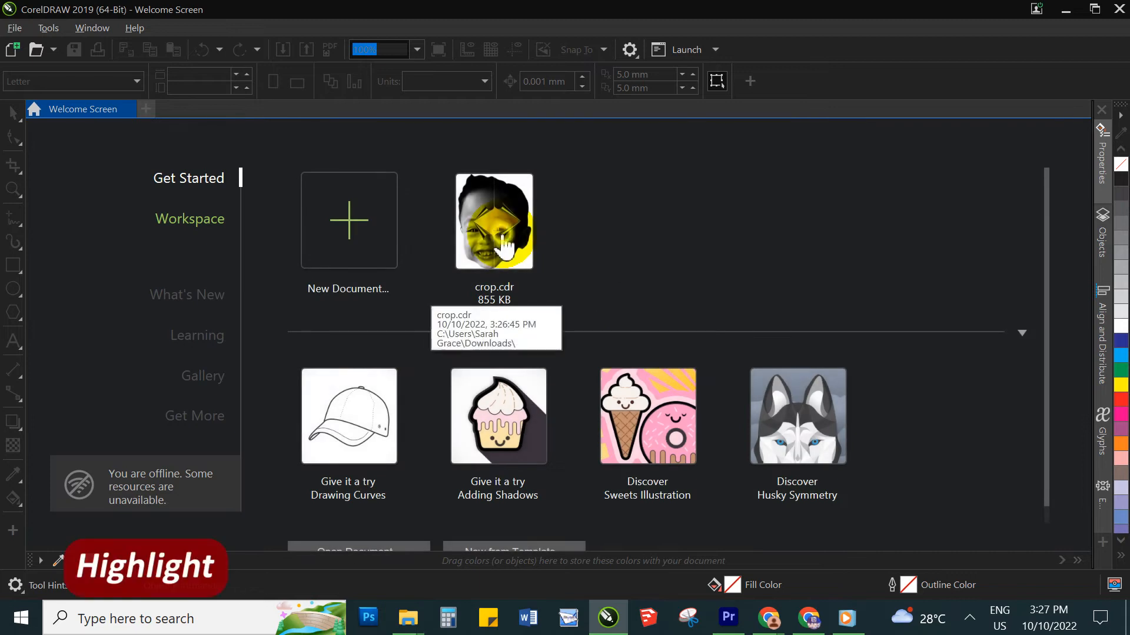
Open the recent document crop.cdr
{"action": "left_click", "coordinate": [503, 245]}
{"action": "key", "text": "h"}
{"action": "left_click_drag", "start_coordinate": [988, 358], "coordinate": [602, 352]}
{"action": "scroll", "coordinate": [808, 357], "scroll_direction": "up", "scroll_amount": 2}
{"action": "scroll", "coordinate": [610, 357], "scroll_direction": "up", "scroll_amount": 1}
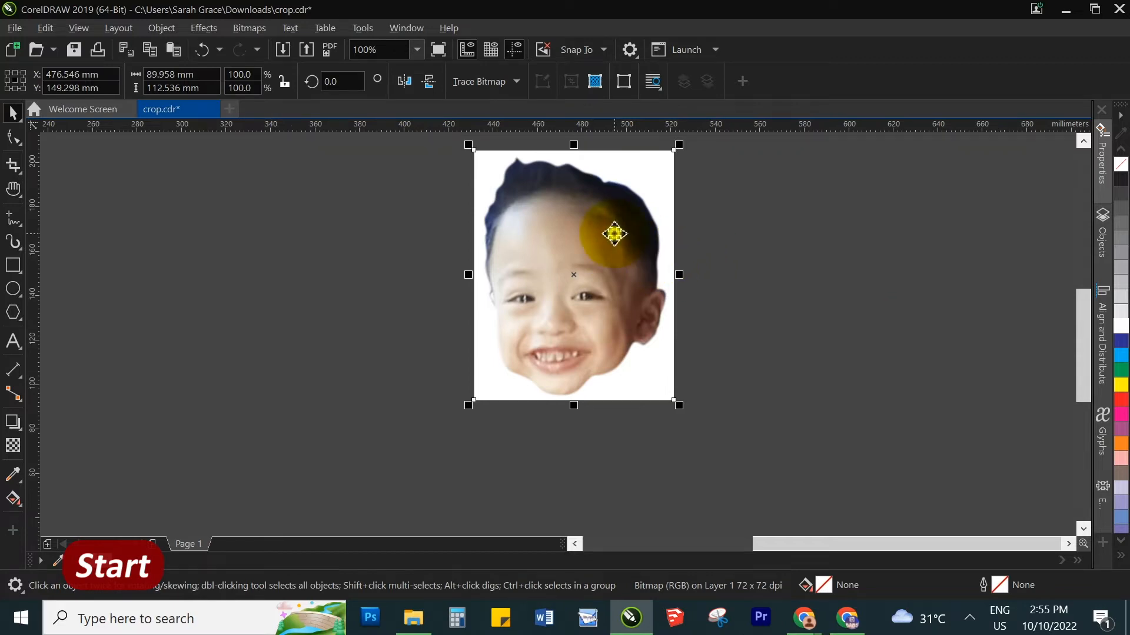
Reposition the colour face photo at about X 467 mm, Y 133 mm and keep it selected
{"action": "left_click_drag", "start_coordinate": [614, 234], "coordinate": [648, 270]}
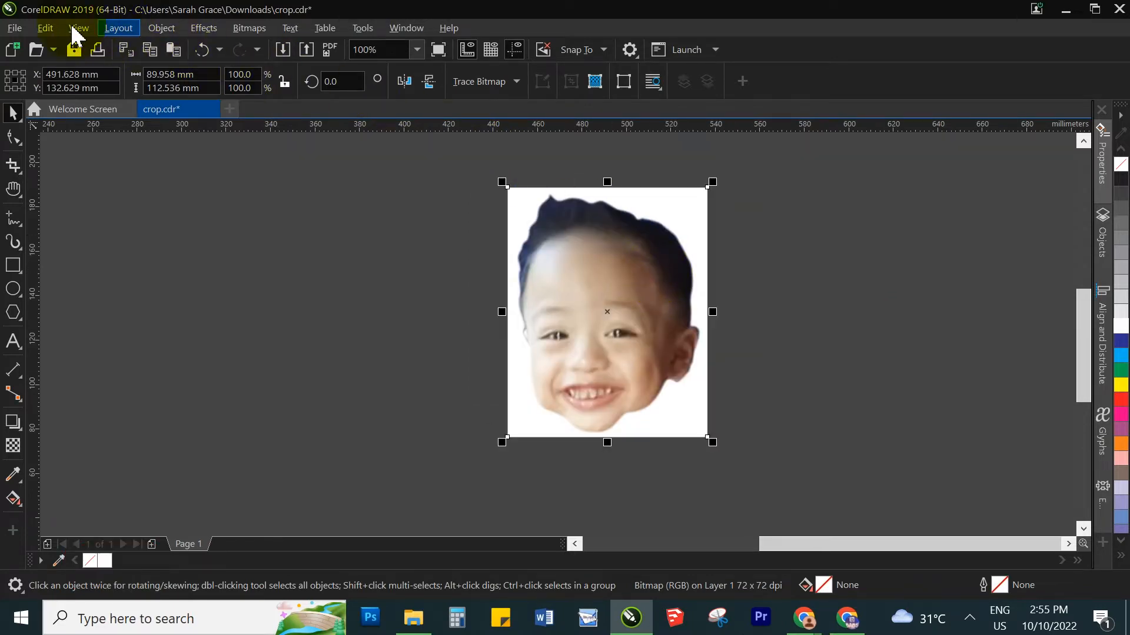
{"action": "left_click_drag", "start_coordinate": [667, 359], "coordinate": [616, 364]}
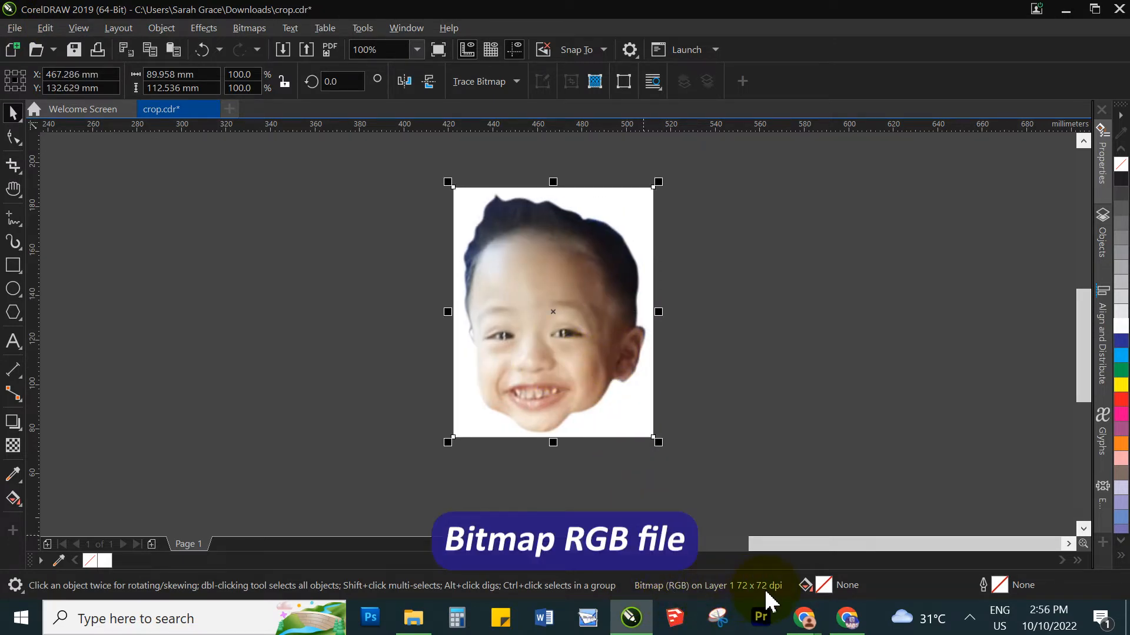
{"action": "left_click", "coordinate": [789, 305]}
{"action": "left_click", "coordinate": [584, 274]}
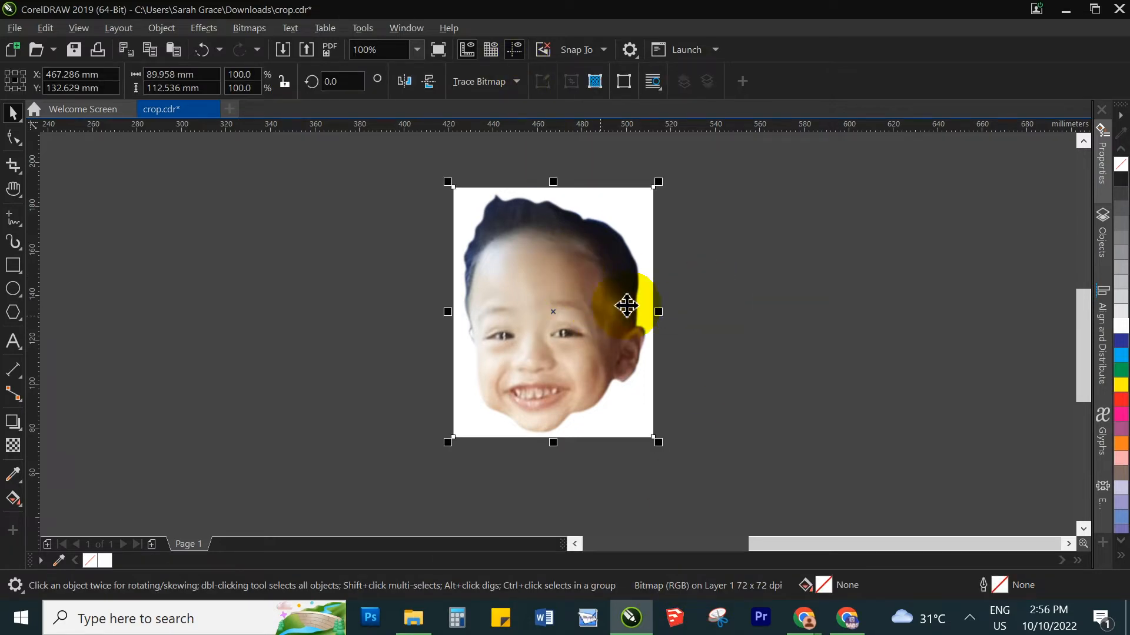
Duplicate the colour face photo and place the copy directly to its left, with a small gap between them
{"action": "left_click_drag", "start_coordinate": [507, 259], "coordinate": [336, 259]}
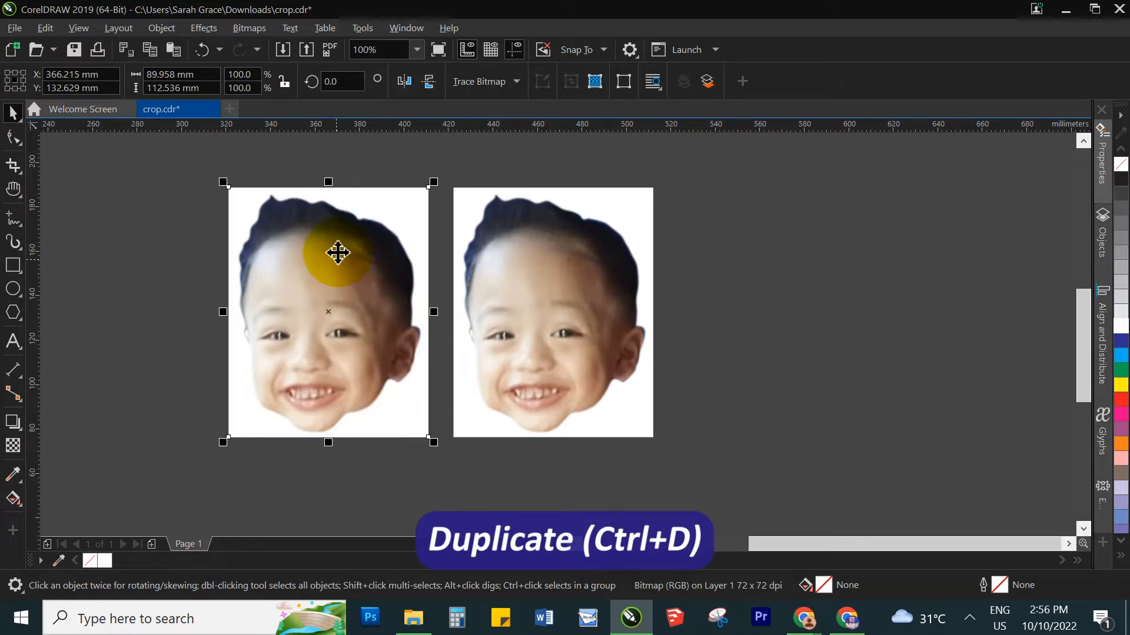
{"action": "double_click", "coordinate": [342, 242]}
{"action": "left_click", "coordinate": [343, 250]}
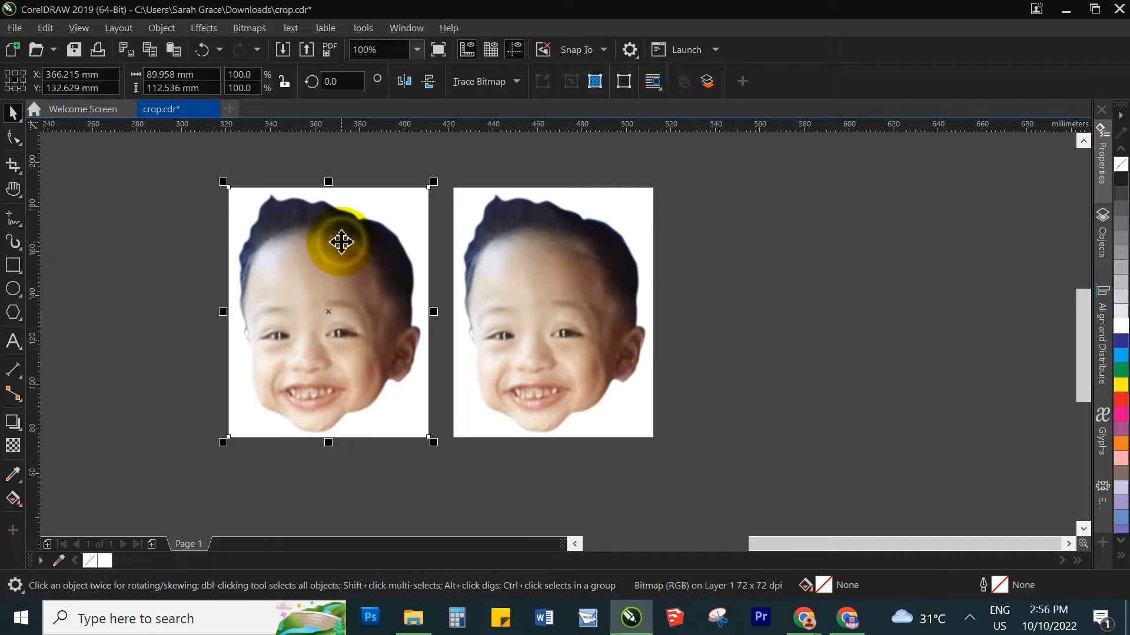
Convert the duplicated photo to a grayscale bitmap at 200 dpi
{"action": "left_click", "coordinate": [248, 29]}
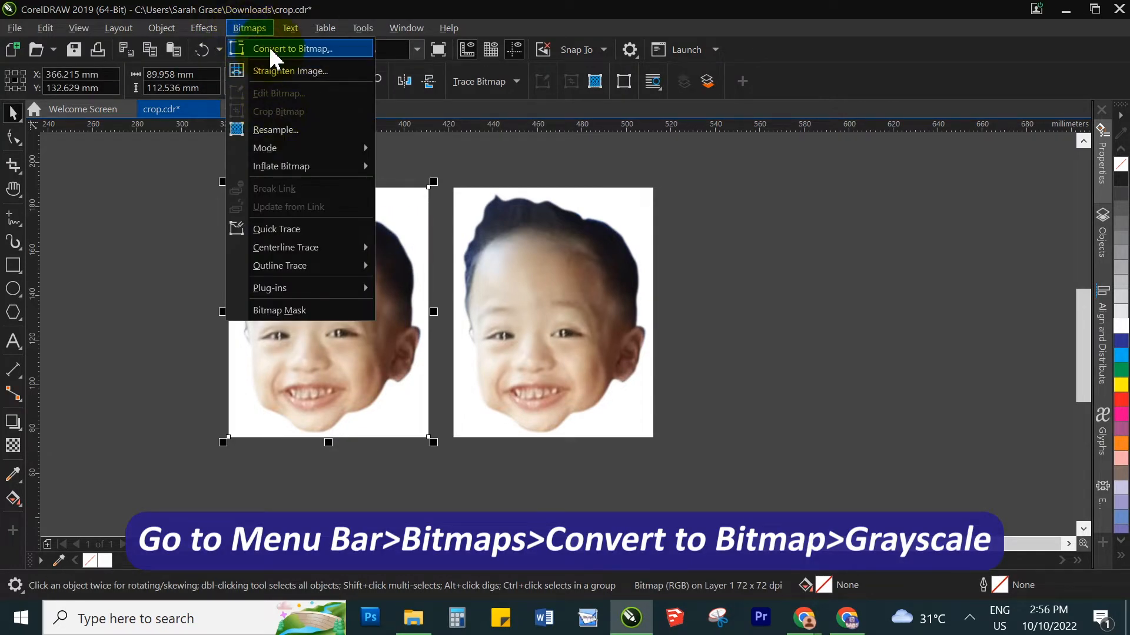
{"action": "left_click", "coordinate": [272, 49]}
{"action": "left_click", "coordinate": [536, 265]}
{"action": "left_click", "coordinate": [568, 401]}
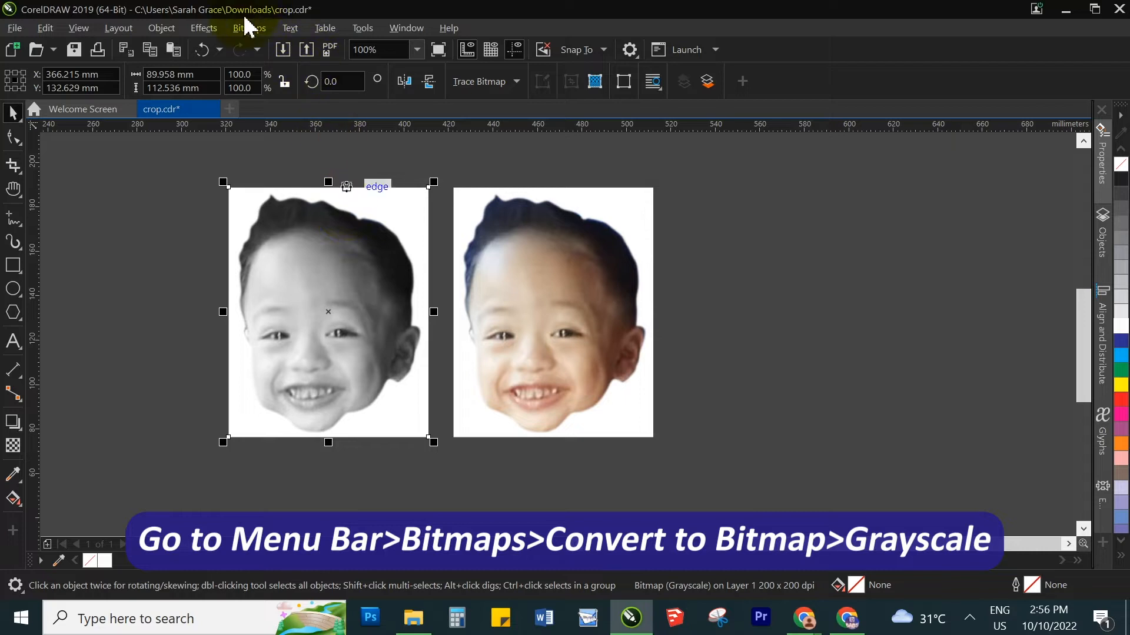
Darken the grayscale photo by applying a Gamma adjustment with a value of 0.47
{"action": "left_click", "coordinate": [203, 28]}
{"action": "mouse_move", "coordinate": [238, 69]}
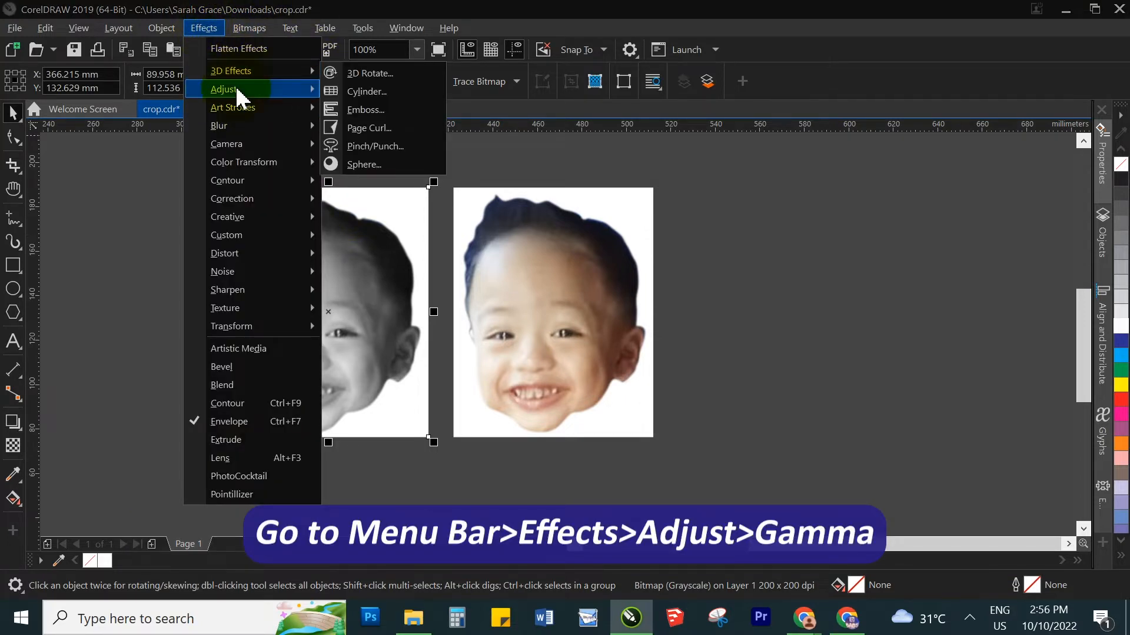
{"action": "left_click", "coordinate": [420, 254]}
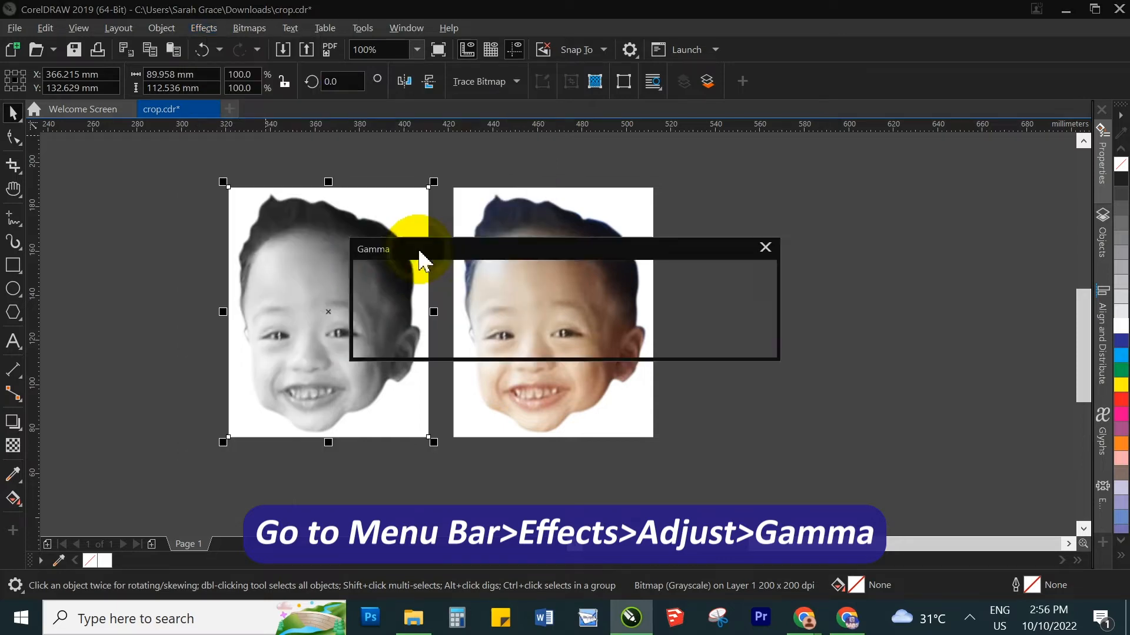
{"action": "left_click_drag", "start_coordinate": [440, 259], "coordinate": [566, 234]}
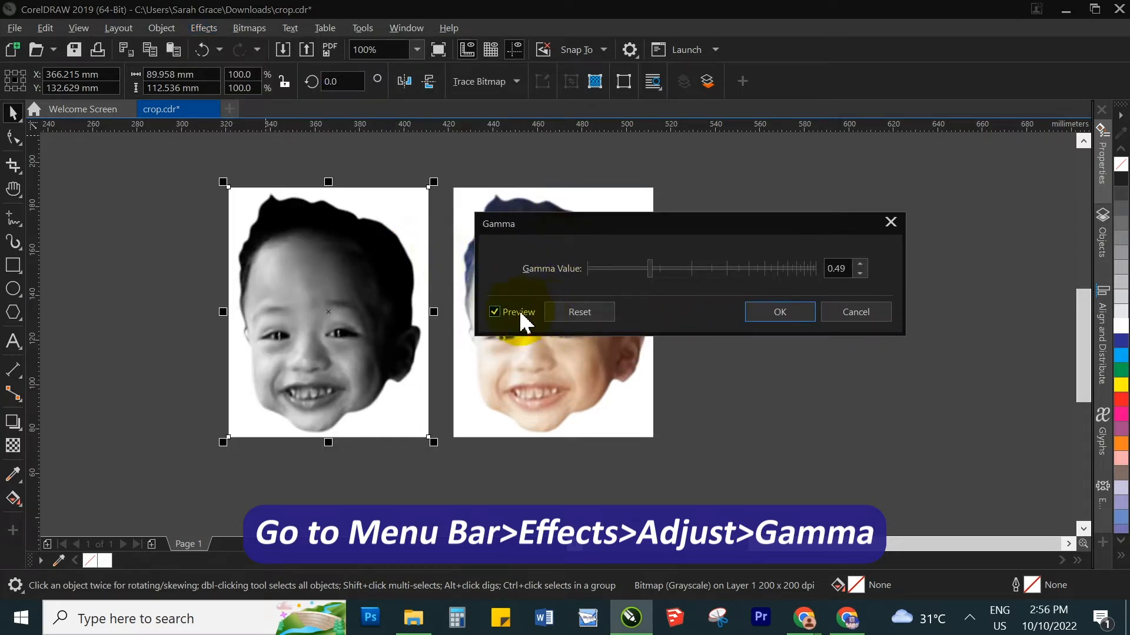
{"action": "left_click", "coordinate": [494, 311]}
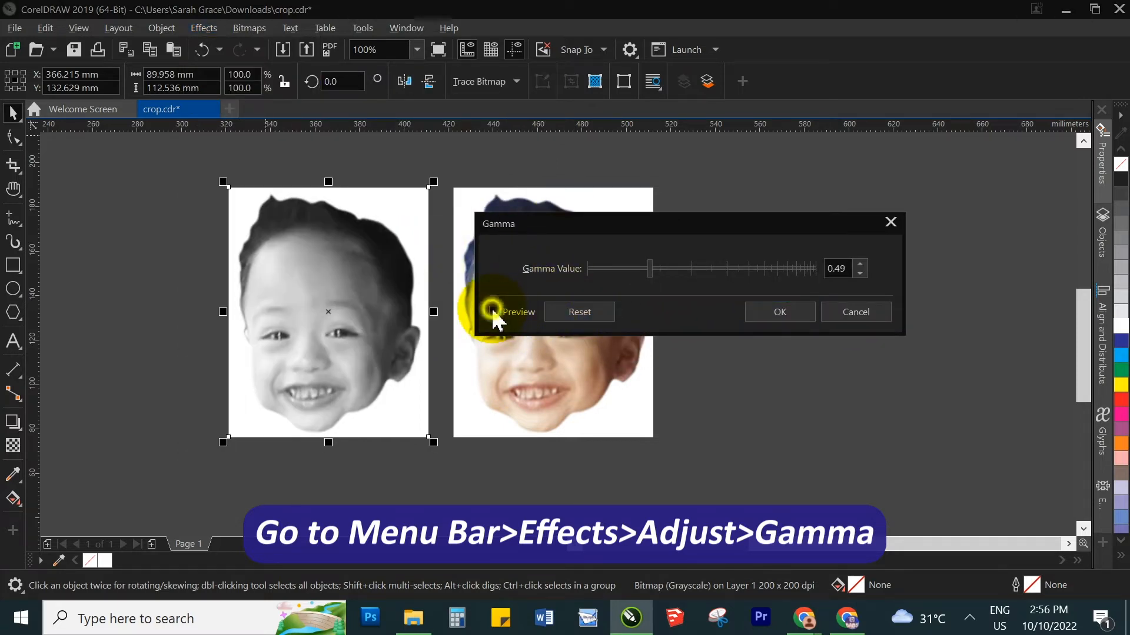
{"action": "left_click", "coordinate": [494, 312]}
{"action": "mouse_move", "coordinate": [663, 277]}
{"action": "left_mouse_down"}
{"action": "mouse_move", "coordinate": [620, 271]}
{"action": "mouse_move", "coordinate": [655, 272]}
{"action": "left_mouse_up"}
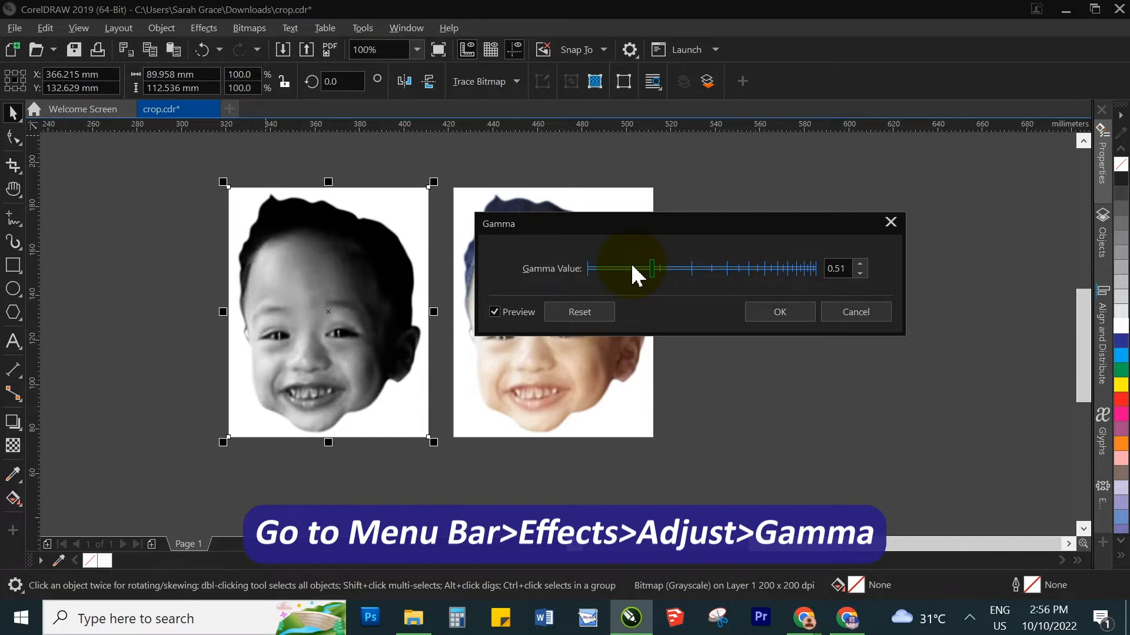
{"action": "left_click", "coordinate": [637, 269]}
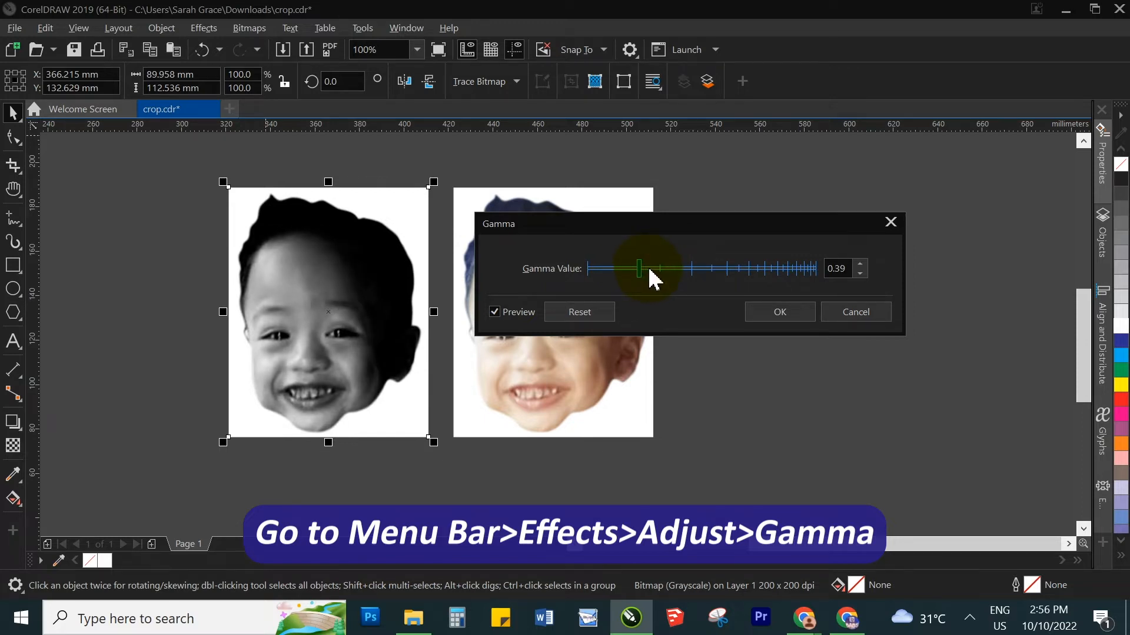
{"action": "left_click", "coordinate": [648, 270]}
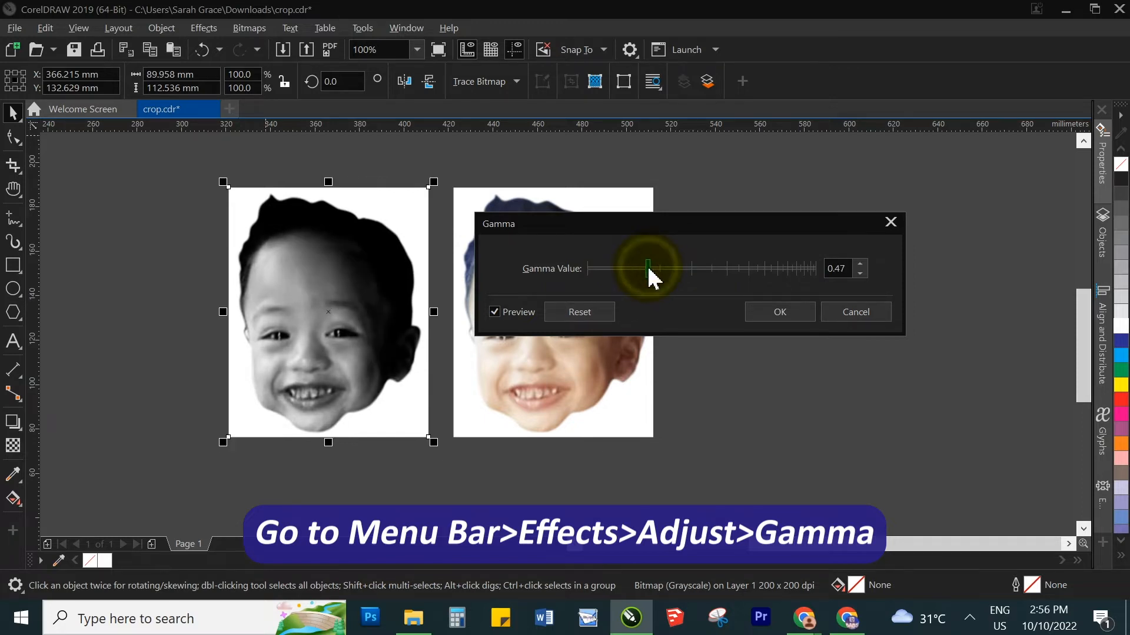
{"action": "left_click", "coordinate": [780, 313]}
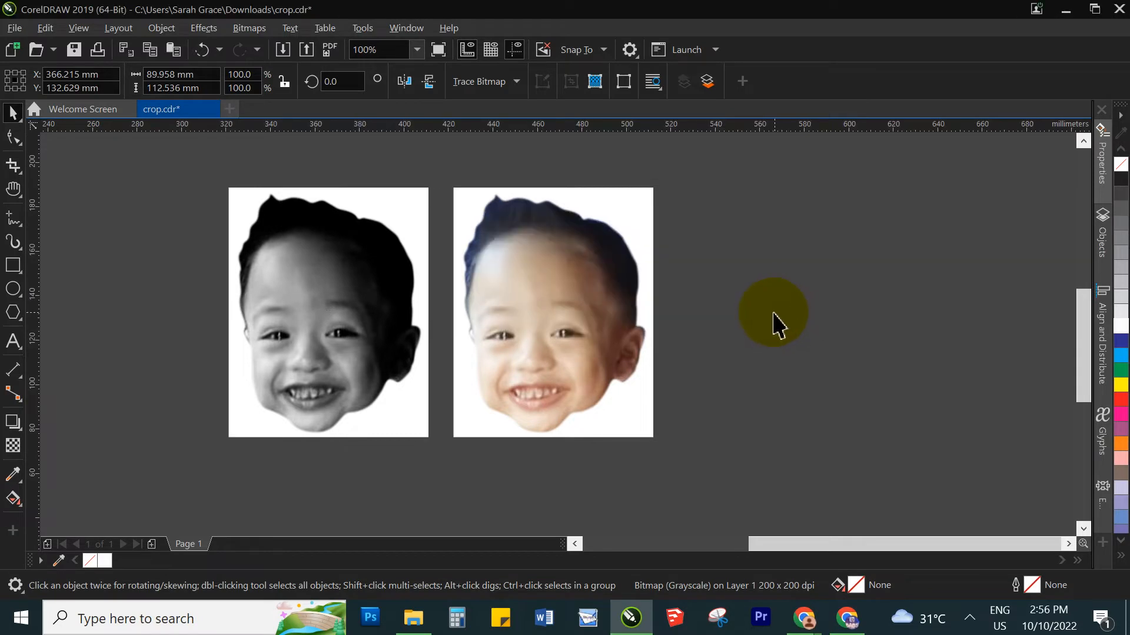
Move the grayscale photo about 3 mm further left, away from the colour photo
{"action": "left_click", "coordinate": [151, 227]}
{"action": "left_click", "coordinate": [351, 247]}
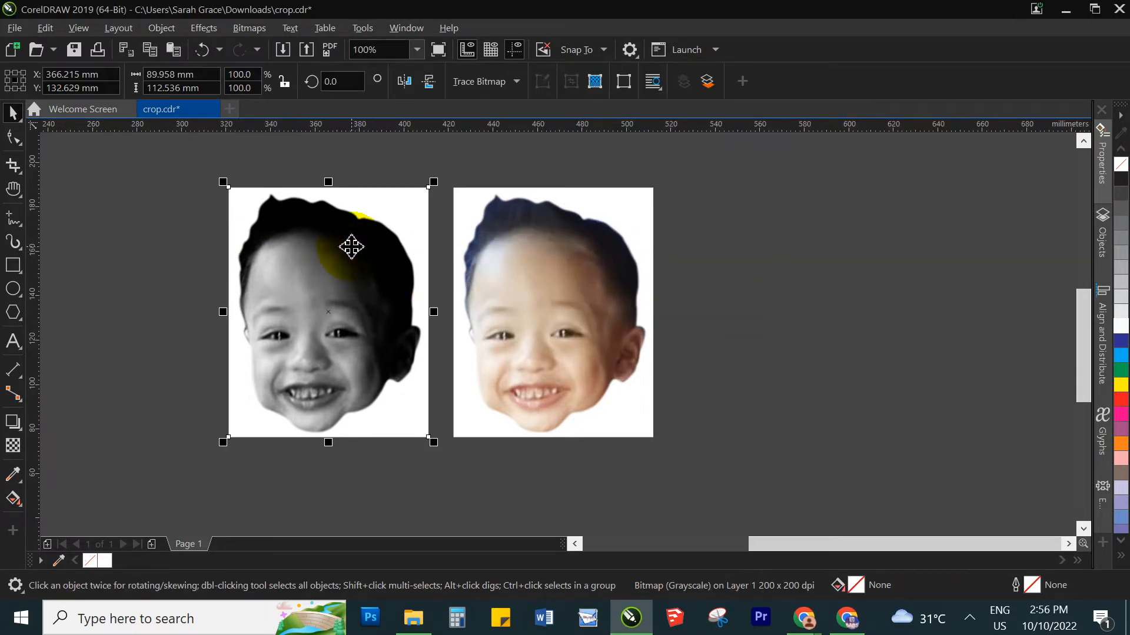
{"action": "left_click_drag", "start_coordinate": [344, 246], "coordinate": [337, 246]}
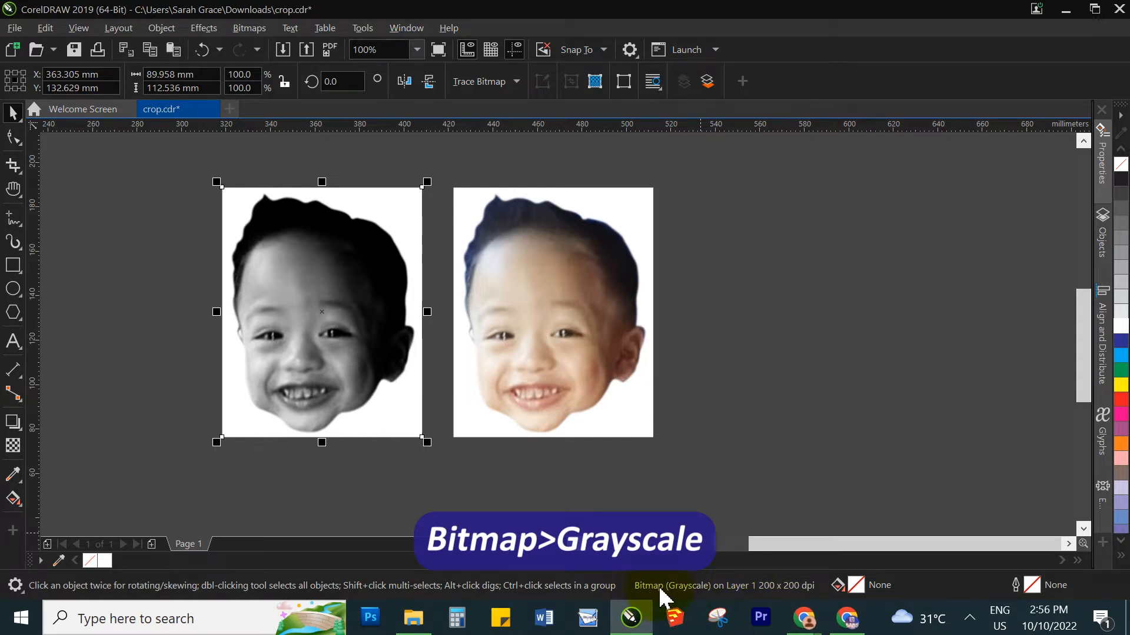
{"action": "left_click", "coordinate": [184, 259]}
Draw a rectangle of about 87 by 107 mm over the grayscale photo and centre it on the photo both ways
{"action": "left_click", "coordinate": [15, 267]}
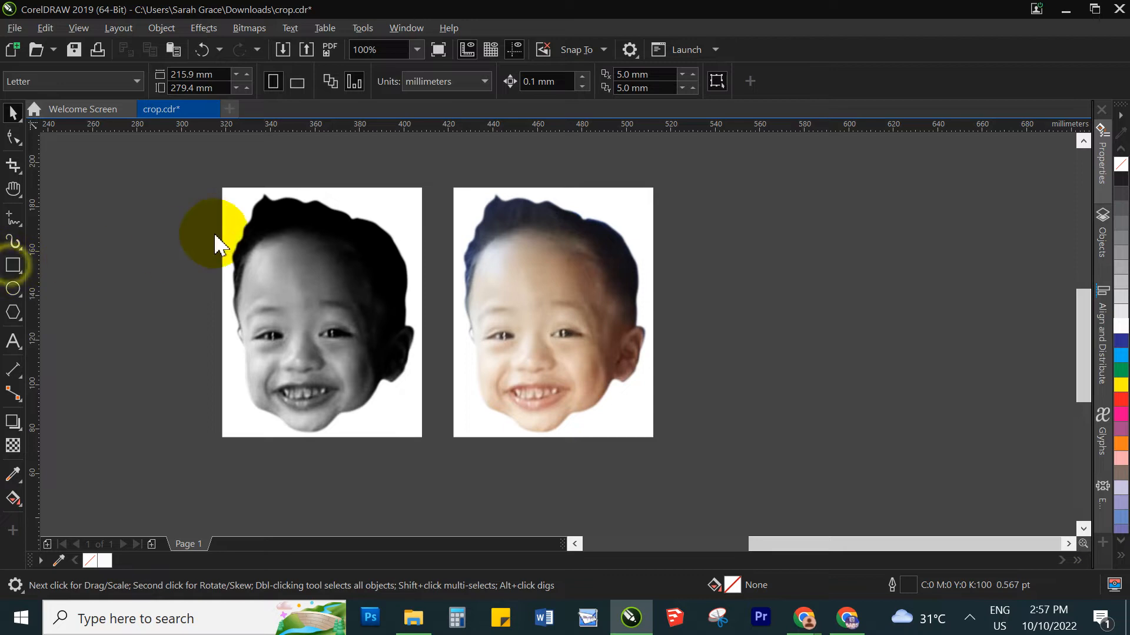
{"action": "left_click_drag", "start_coordinate": [223, 191], "coordinate": [200, 184]}
{"action": "key", "text": "space"}
{"action": "key", "text": "c"}
{"action": "key", "text": "e"}
PowerClip the grayscale photo inside the rectangle
{"action": "left_click", "coordinate": [177, 206]}
{"action": "left_click", "coordinate": [362, 244]}
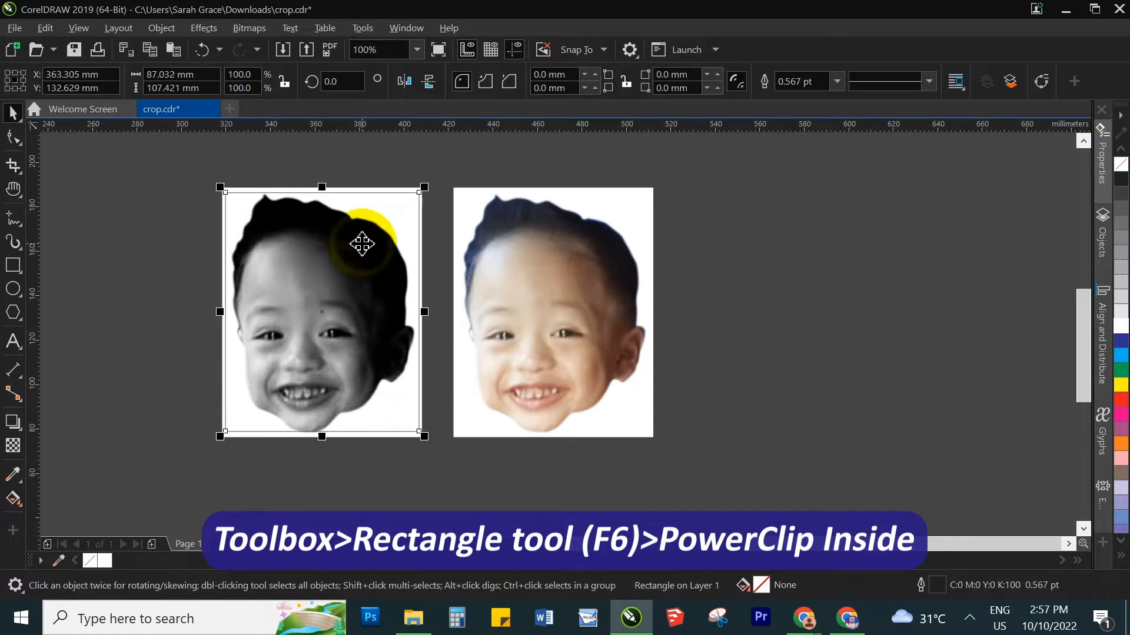
{"action": "left_click", "coordinate": [376, 168]}
{"action": "left_click", "coordinate": [383, 190]}
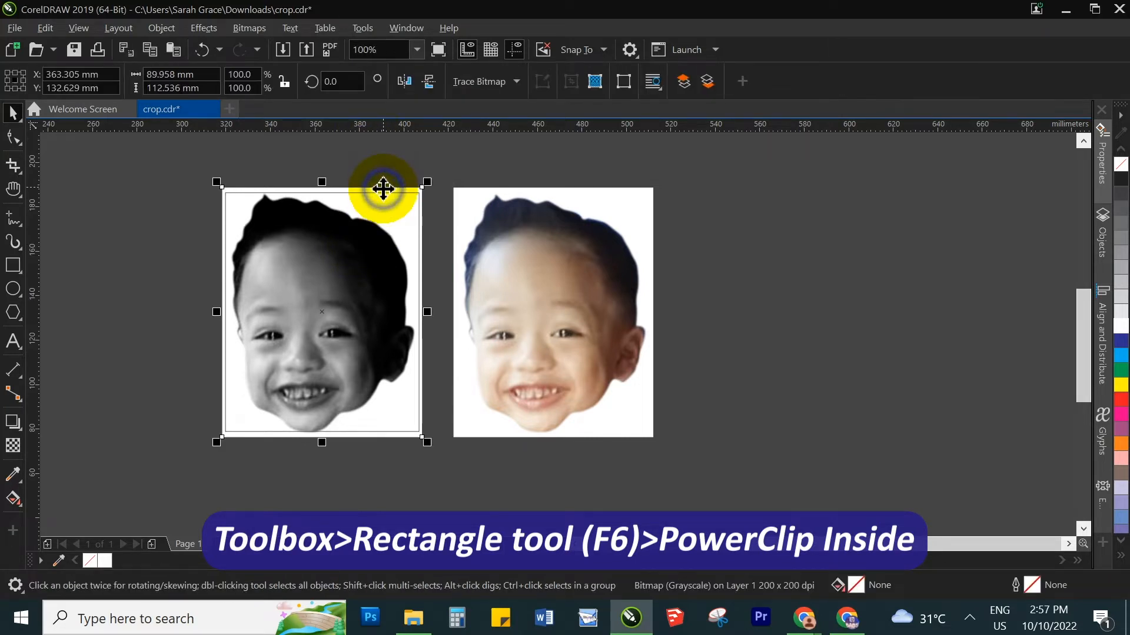
{"action": "right_click", "coordinate": [384, 190]}
{"action": "left_click", "coordinate": [429, 356]}
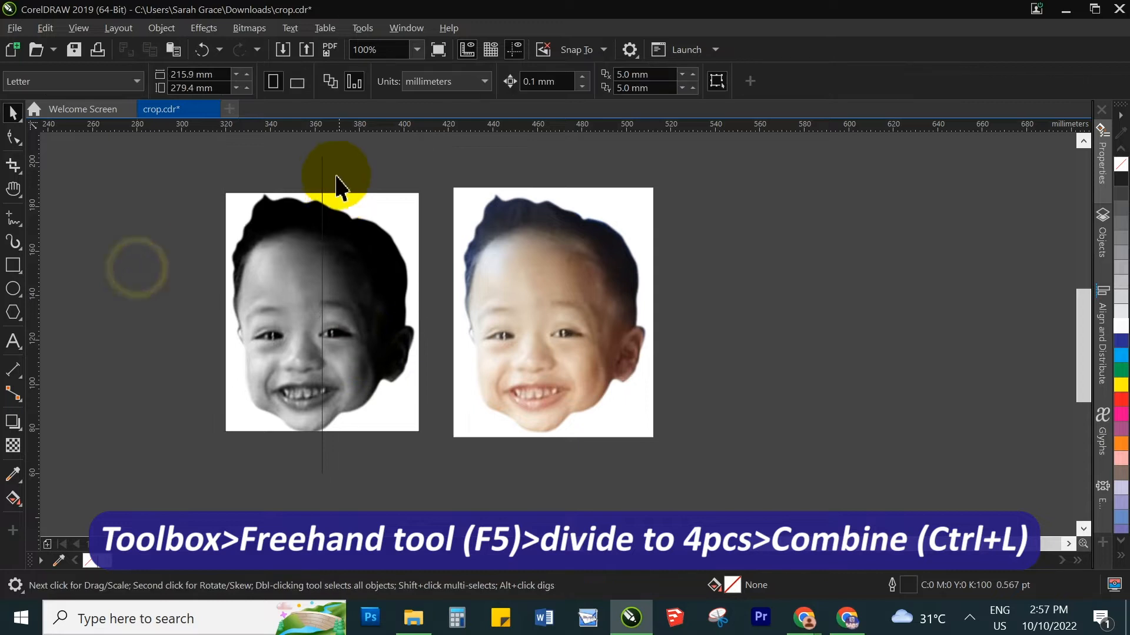
Duplicate the vertical line through the face and rotate the copy to 90 degrees
{"action": "left_click", "coordinate": [322, 167]}
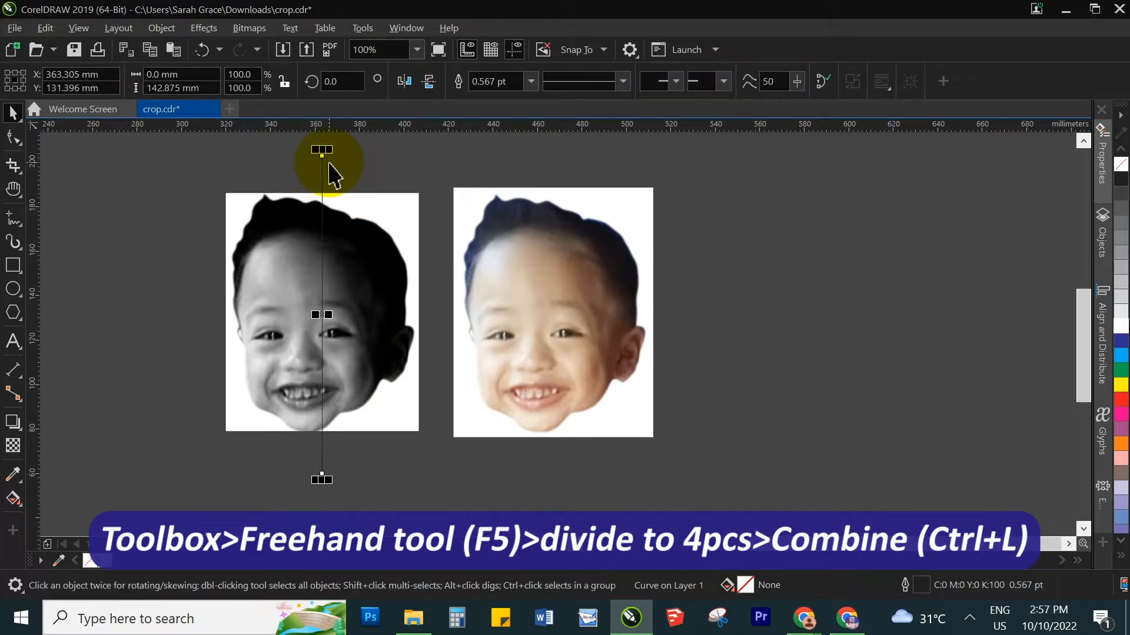
{"action": "key", "text": "ctrl+d"}
{"action": "double_click", "coordinate": [342, 81]}
{"action": "type", "text": "90"}
{"action": "key", "text": "Return"}
Align the horizontal line to the centre of the clipped photo both horizontally and vertically
{"action": "left_click", "coordinate": [370, 255], "text": "shift"}
{"action": "key", "text": "c"}
{"action": "key", "text": "e"}
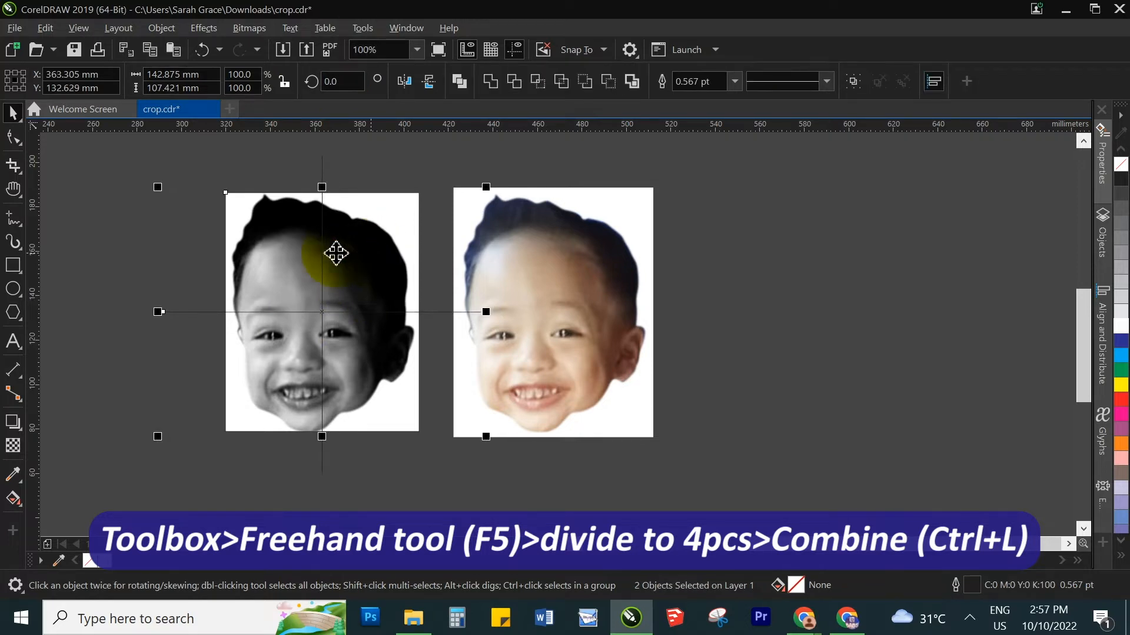
Combine the vertical and horizontal lines crossing the grayscale photo into a single curve
{"action": "left_click", "coordinate": [125, 252]}
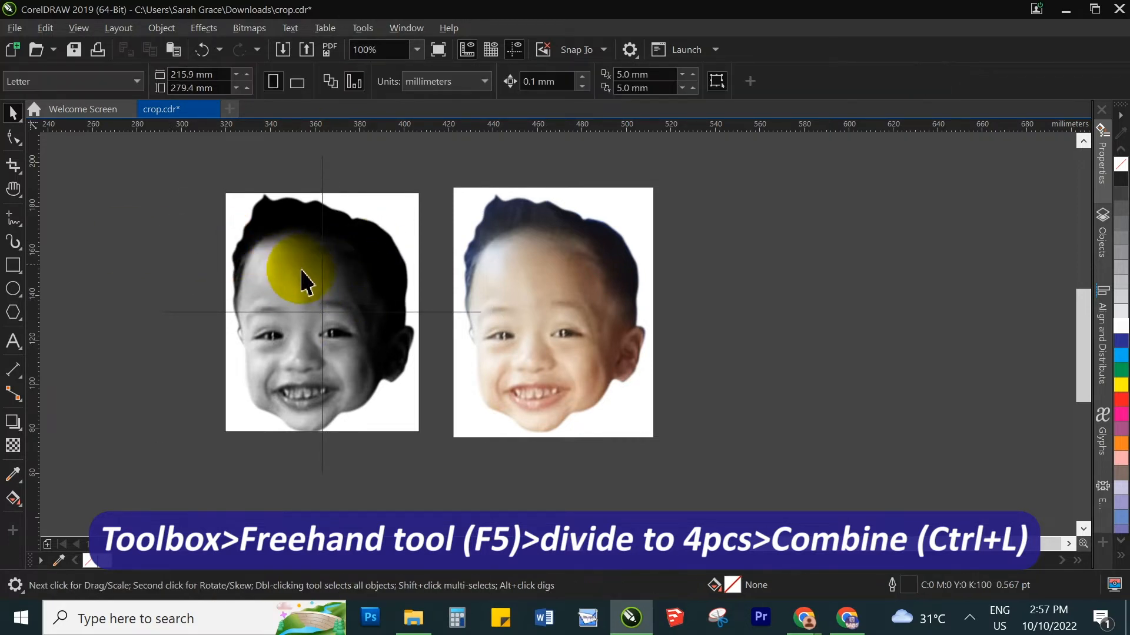
{"action": "left_click", "coordinate": [332, 321]}
{"action": "left_click", "coordinate": [327, 170]}
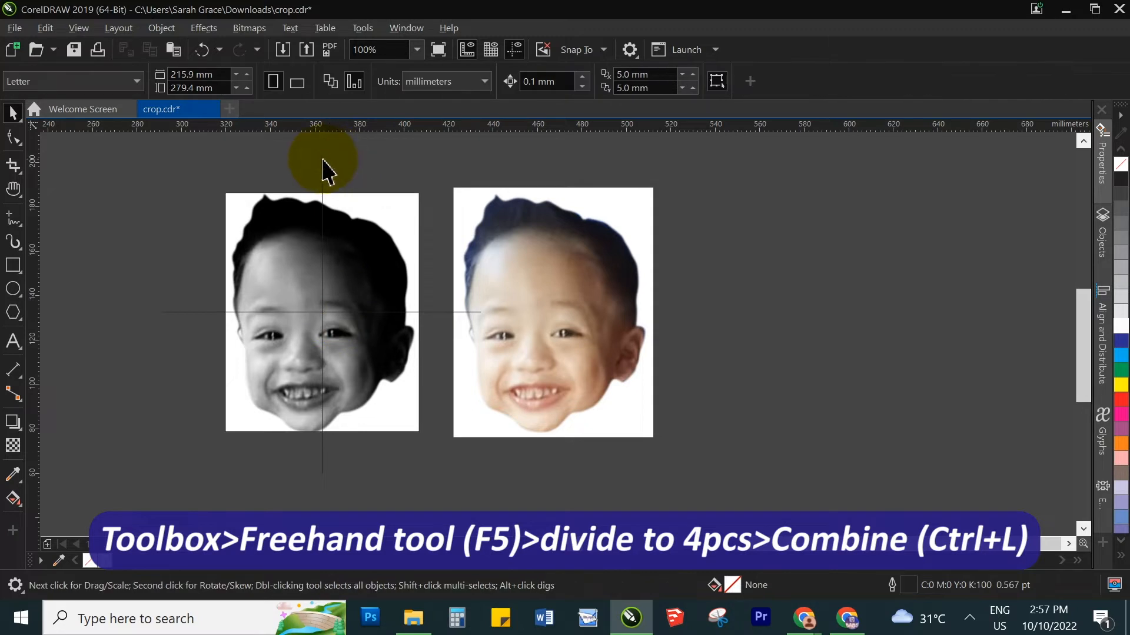
{"action": "left_click", "coordinate": [323, 165]}
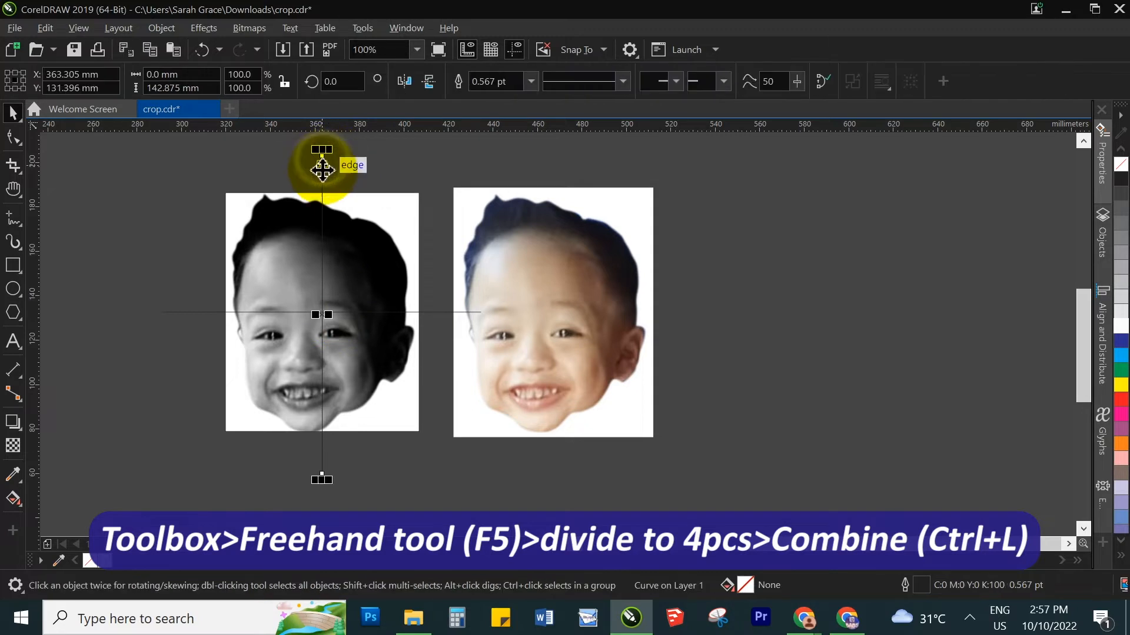
{"action": "left_click", "coordinate": [435, 312], "text": "shift"}
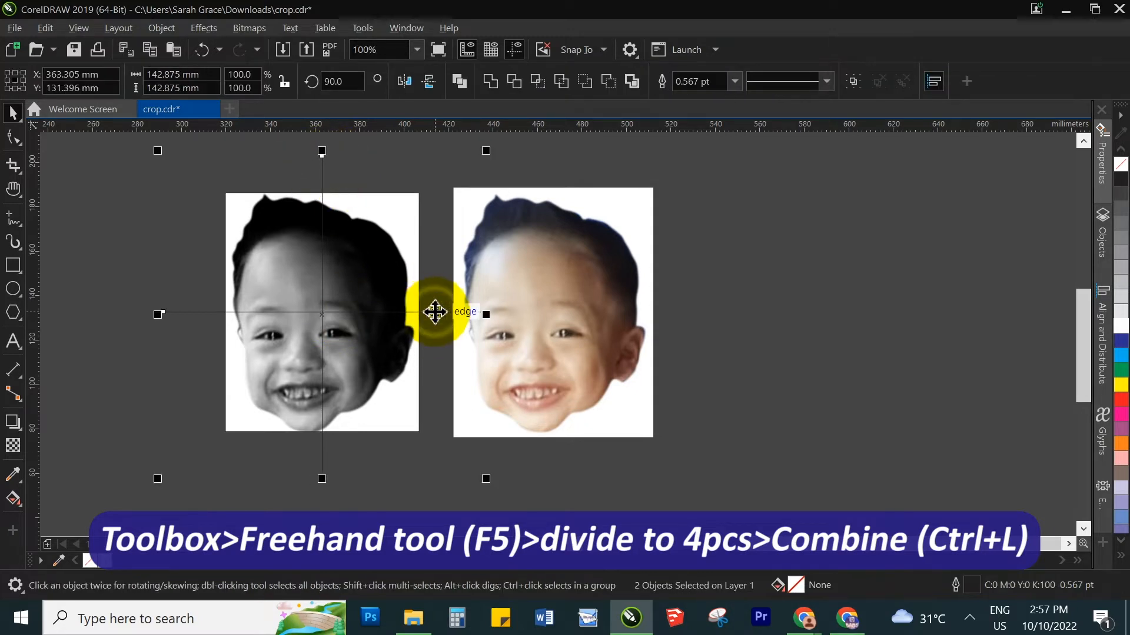
{"action": "left_click", "coordinate": [460, 82]}
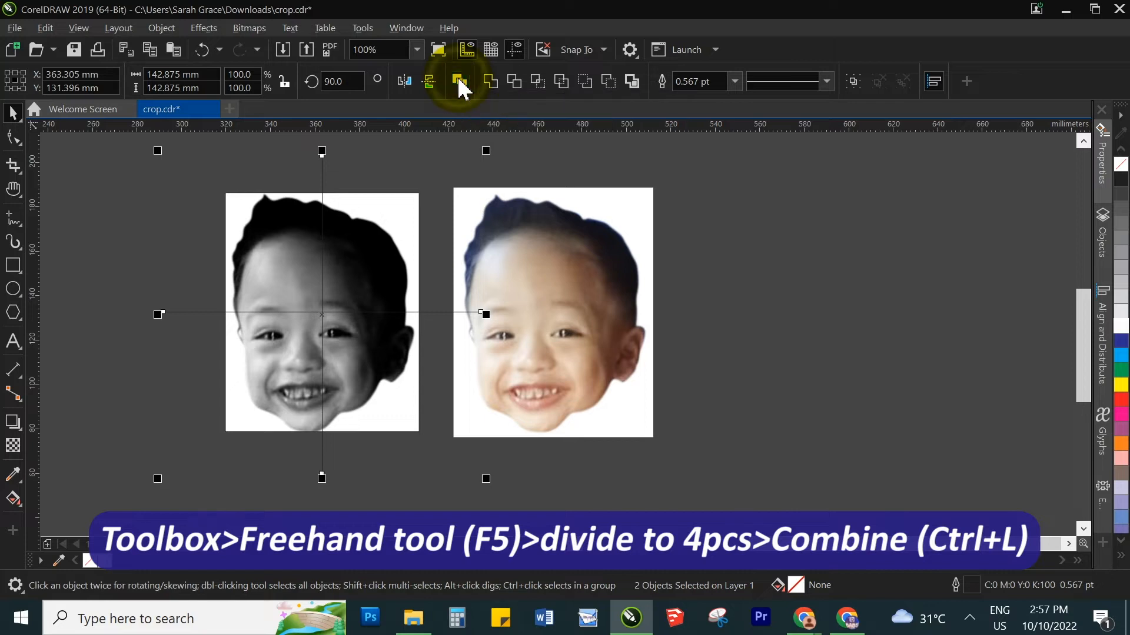
Convert the combined cross's outline to an object and use it to trim the clipped grayscale photo
{"action": "left_click", "coordinate": [160, 28]}
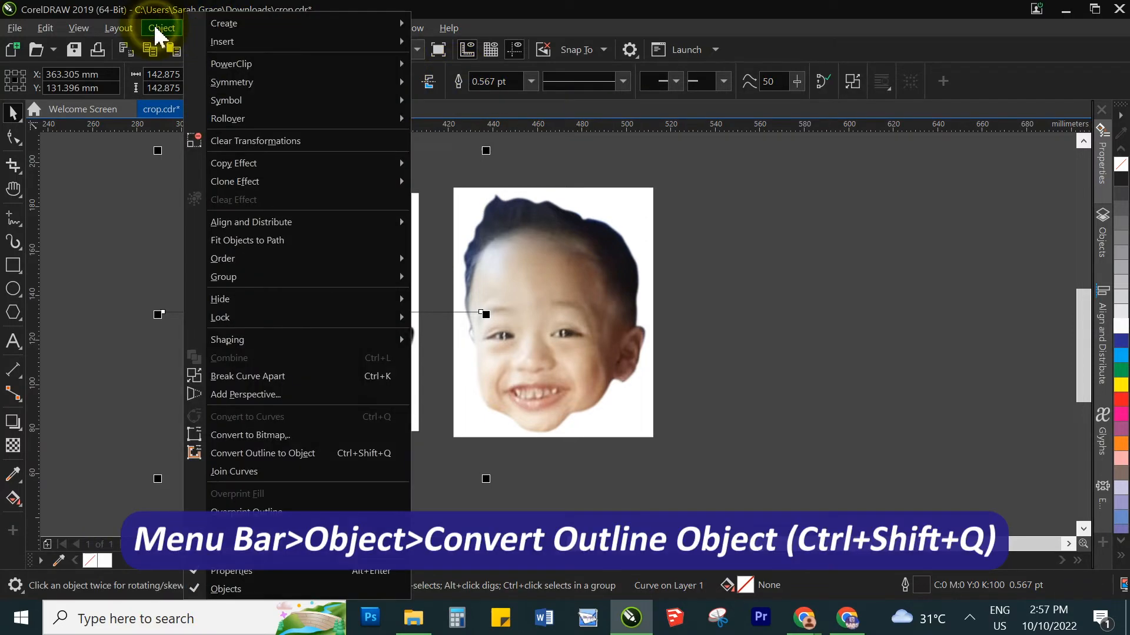
{"action": "left_click", "coordinate": [280, 456]}
{"action": "left_click", "coordinate": [272, 402], "text": "shift"}
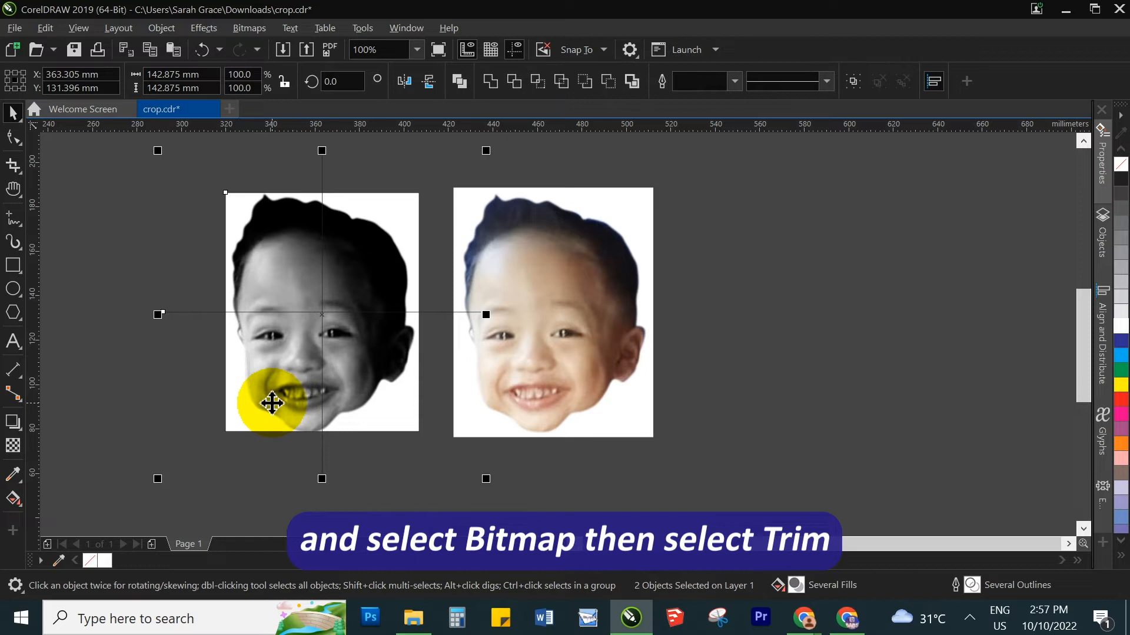
{"action": "left_click", "coordinate": [514, 83]}
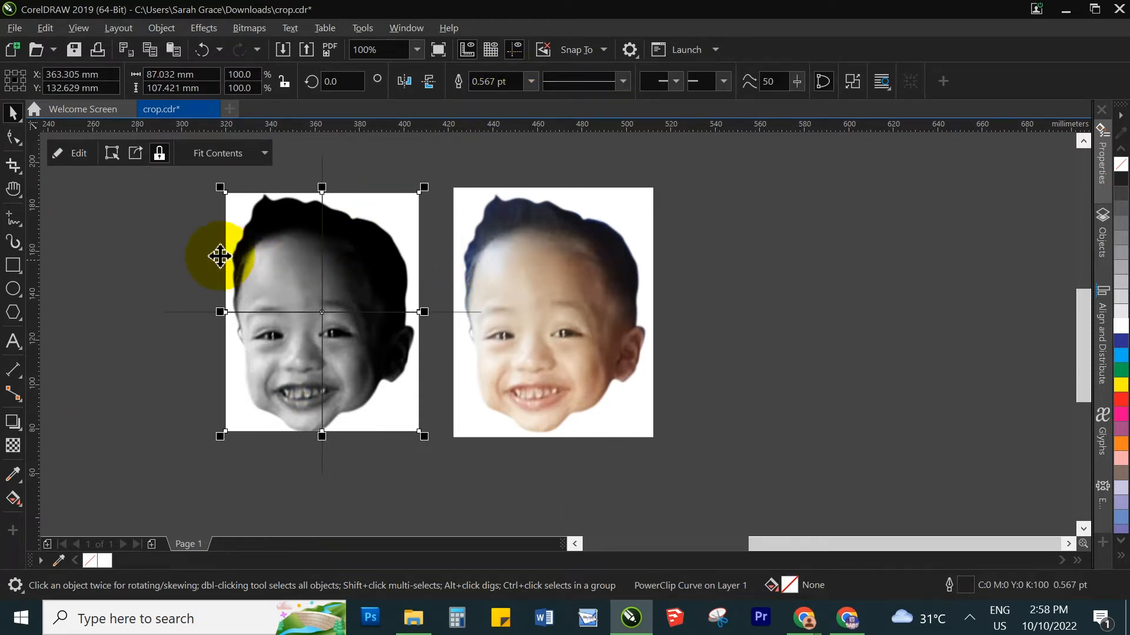
Delete the leftover cross-shaped line object extending past the grayscale photo
{"action": "left_click", "coordinate": [184, 321]}
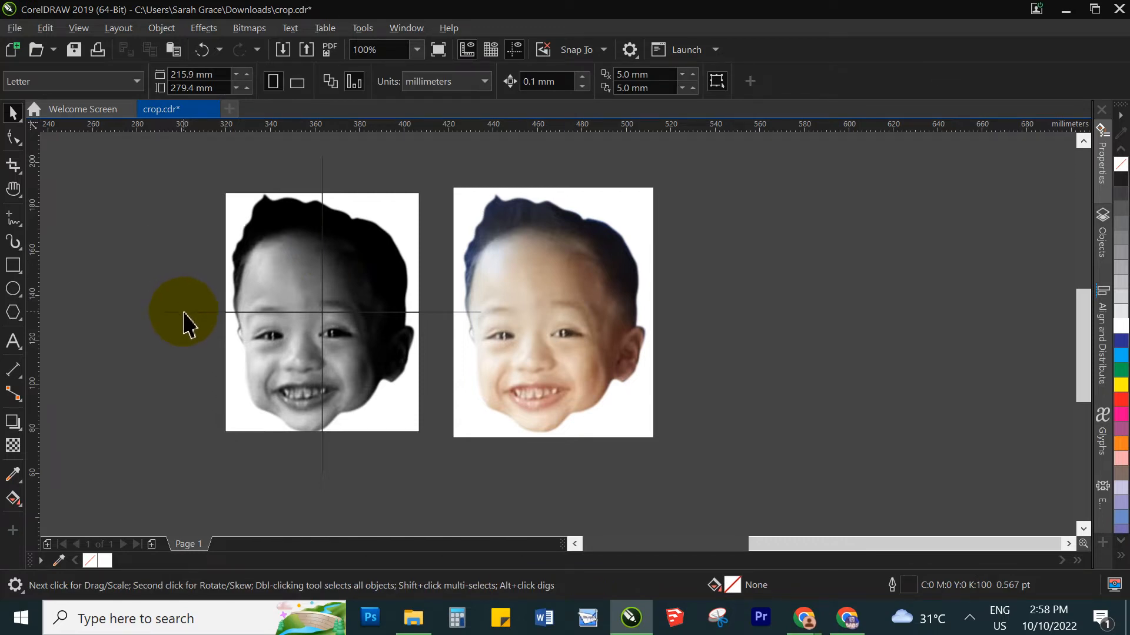
{"action": "left_click", "coordinate": [184, 313]}
{"action": "key", "text": "Delete"}
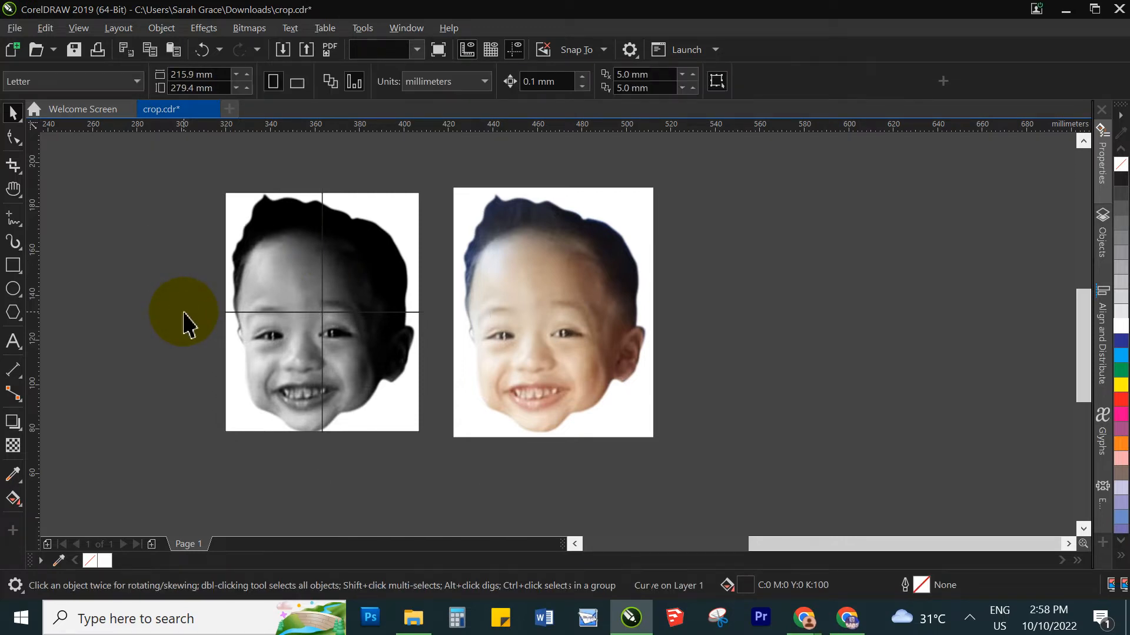
Remove the outline from the trimmed grayscale photo
{"action": "left_click_drag", "start_coordinate": [158, 169], "coordinate": [435, 458]}
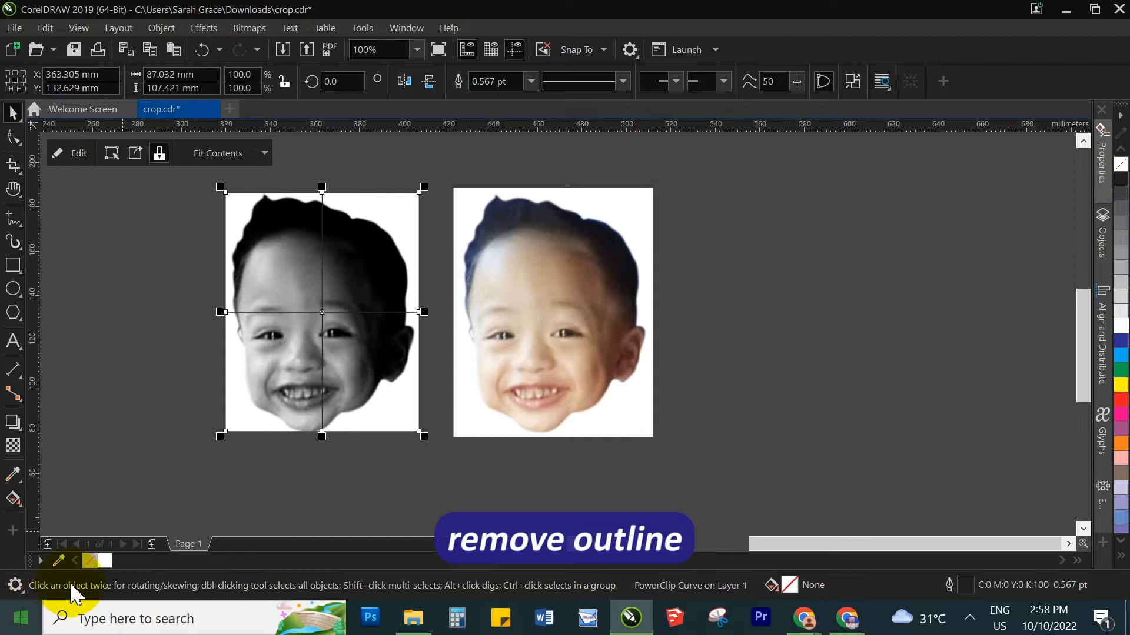
{"action": "right_click", "coordinate": [92, 563]}
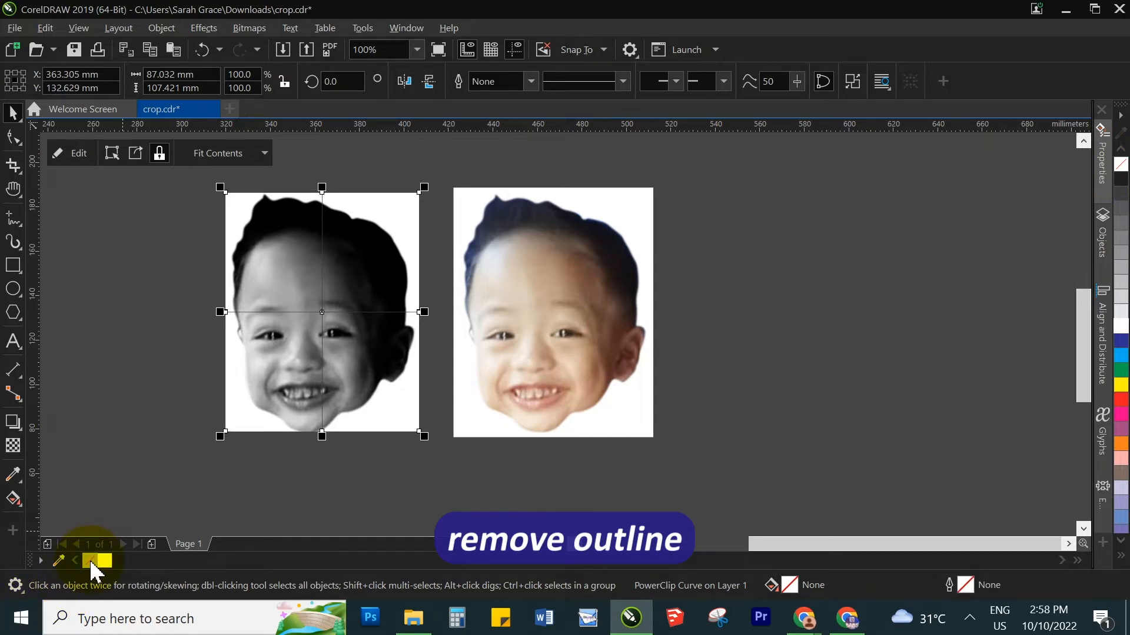
{"action": "left_click", "coordinate": [114, 429]}
{"action": "left_click", "coordinate": [259, 285]}
{"action": "left_click_drag", "start_coordinate": [290, 272], "coordinate": [187, 268]}
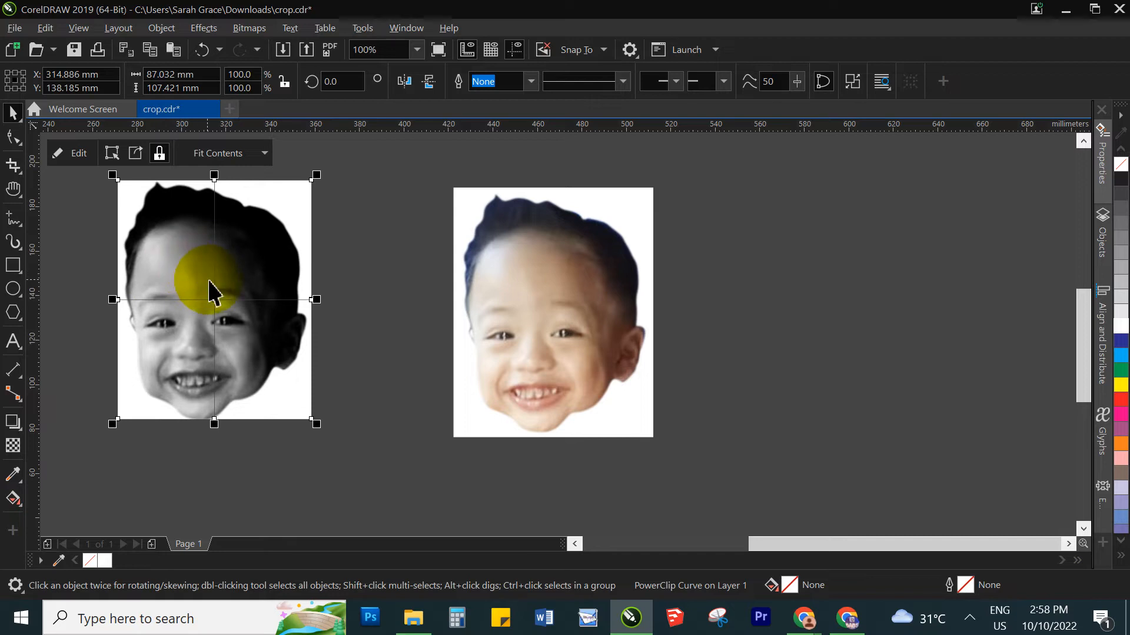
{"action": "key", "text": "ctrl+z"}
{"action": "left_click", "coordinate": [147, 254]}
Break the trimmed grayscale photo apart into separate pieces
{"action": "left_click", "coordinate": [277, 265]}
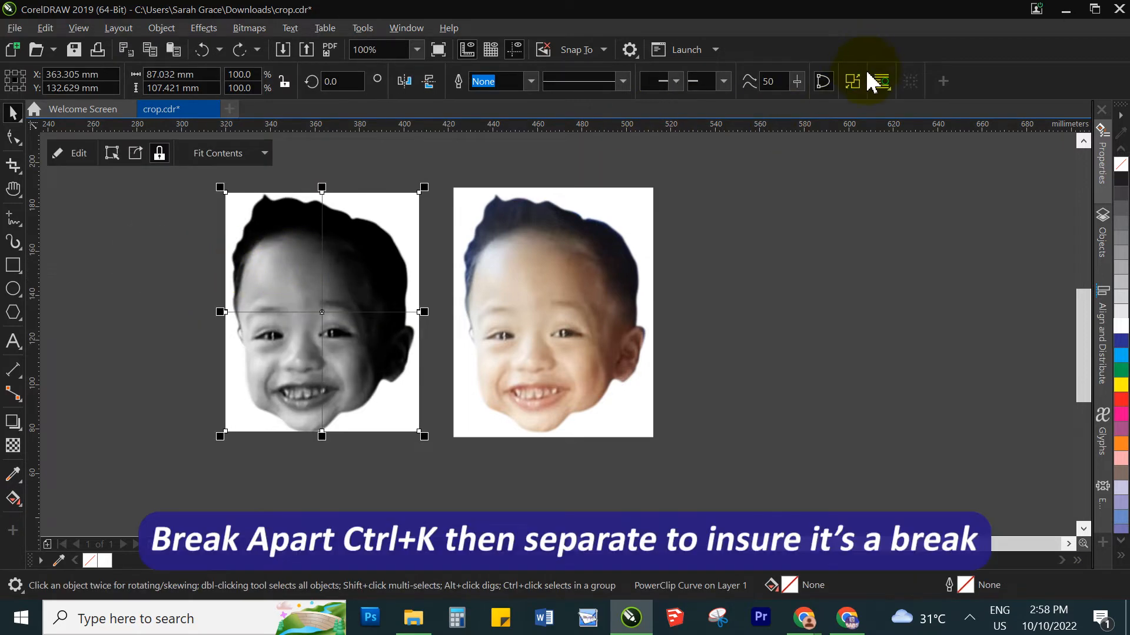
{"action": "left_click", "coordinate": [853, 81]}
{"action": "left_click", "coordinate": [829, 306]}
Move each of the four grayscale pieces away in turn to check their separation, undoing each move
{"action": "left_click", "coordinate": [277, 279]}
{"action": "left_click_drag", "start_coordinate": [274, 270], "coordinate": [205, 257]}
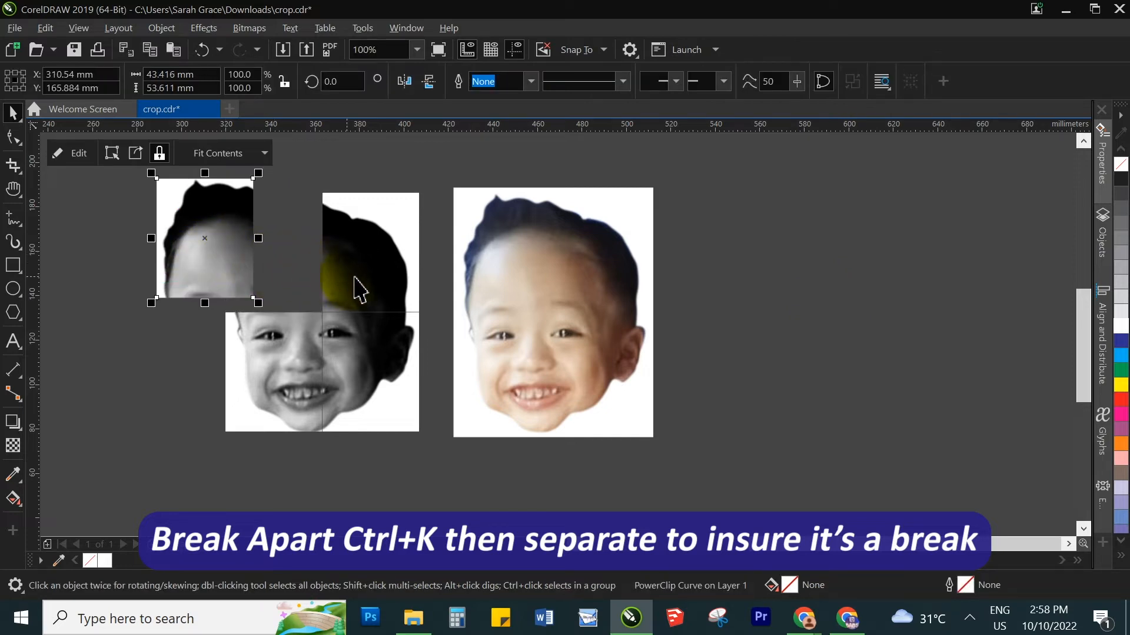
{"action": "key", "text": "ctrl+z"}
{"action": "left_click_drag", "start_coordinate": [361, 283], "coordinate": [391, 240]}
{"action": "left_click", "coordinate": [266, 336]}
{"action": "key", "text": "ctrl+z"}
{"action": "left_click_drag", "start_coordinate": [253, 424], "coordinate": [203, 468]}
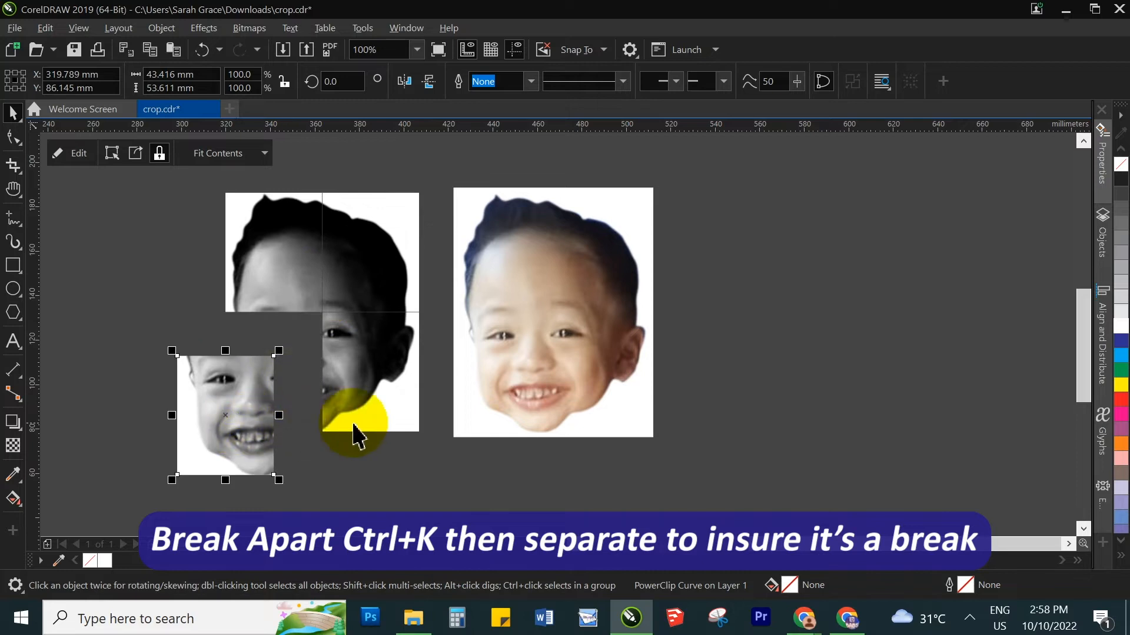
{"action": "key", "text": "ctrl+z"}
{"action": "left_click_drag", "start_coordinate": [390, 366], "coordinate": [425, 424]}
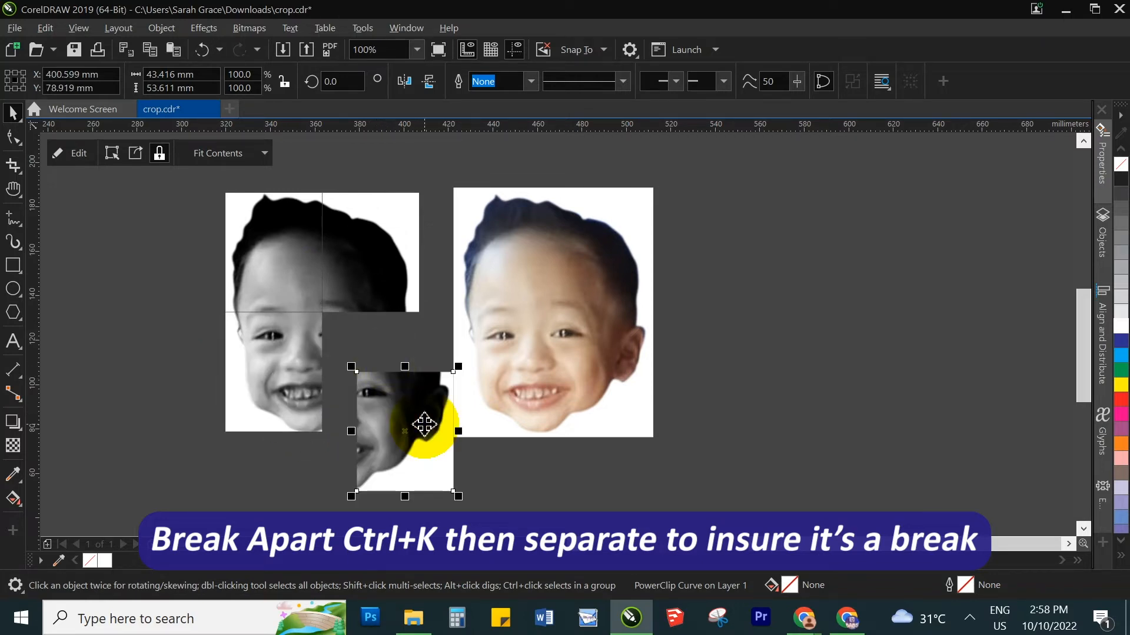
{"action": "key", "text": "ctrl+z"}
{"action": "left_click", "coordinate": [139, 285]}
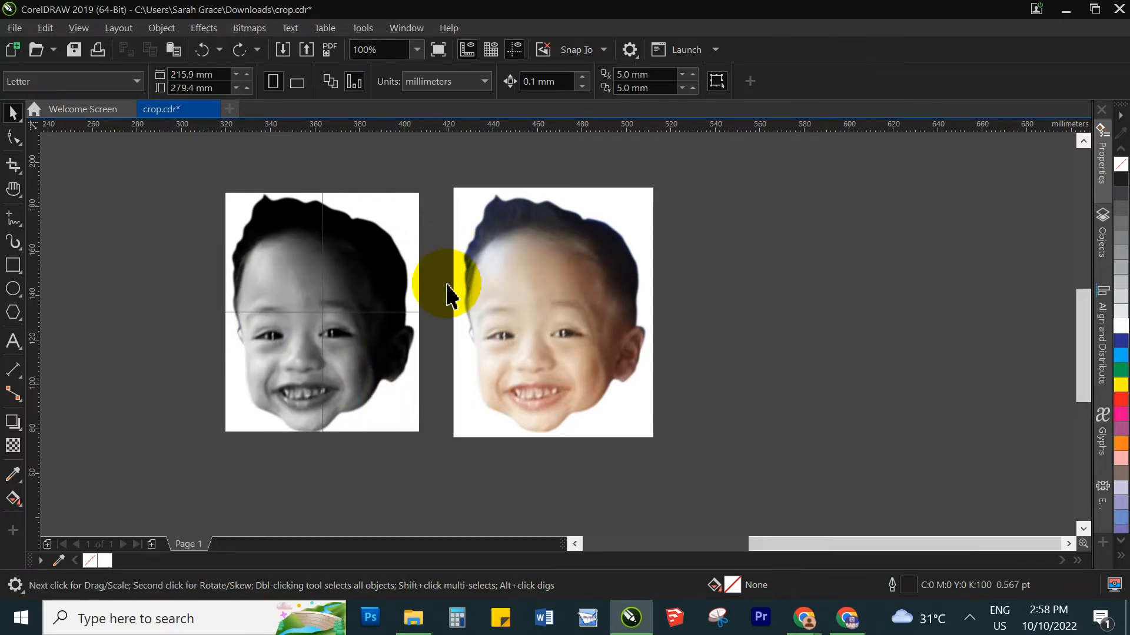
Group the four grayscale pieces
{"action": "left_click_drag", "start_coordinate": [194, 171], "coordinate": [439, 456]}
{"action": "key", "text": "ctrl+g"}
Draw a rectangle about 87 × 107 mm around the grayscale photo and centre it on the original colour photo
{"action": "left_click", "coordinate": [14, 267]}
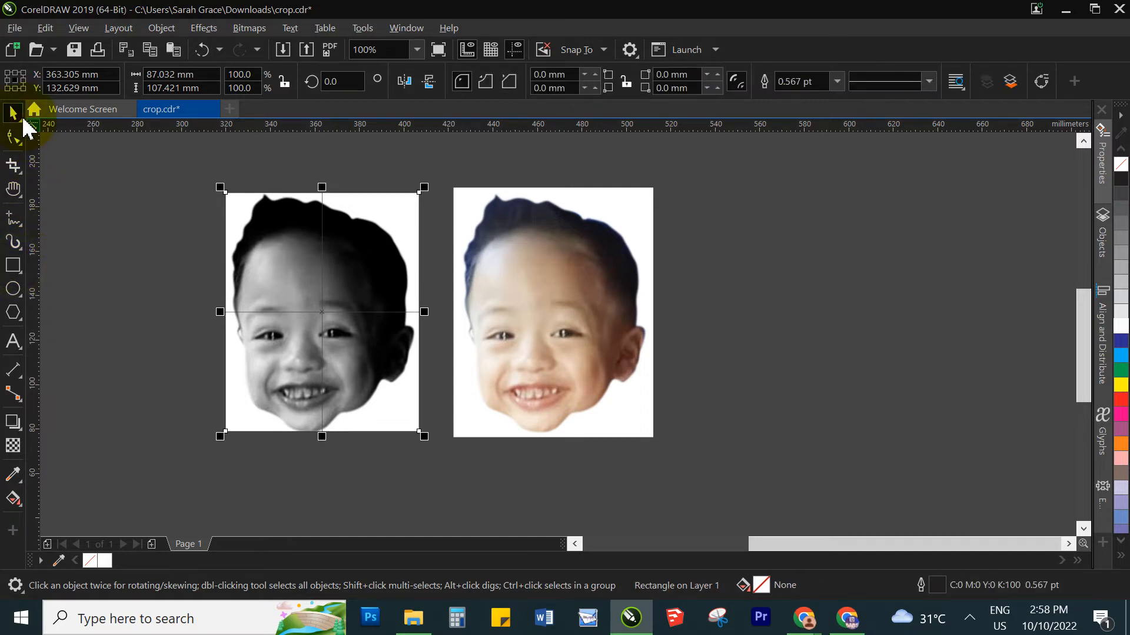
{"action": "left_click_drag", "start_coordinate": [297, 259], "coordinate": [560, 262]}
{"action": "left_click_drag", "start_coordinate": [723, 467], "coordinate": [427, 177]}
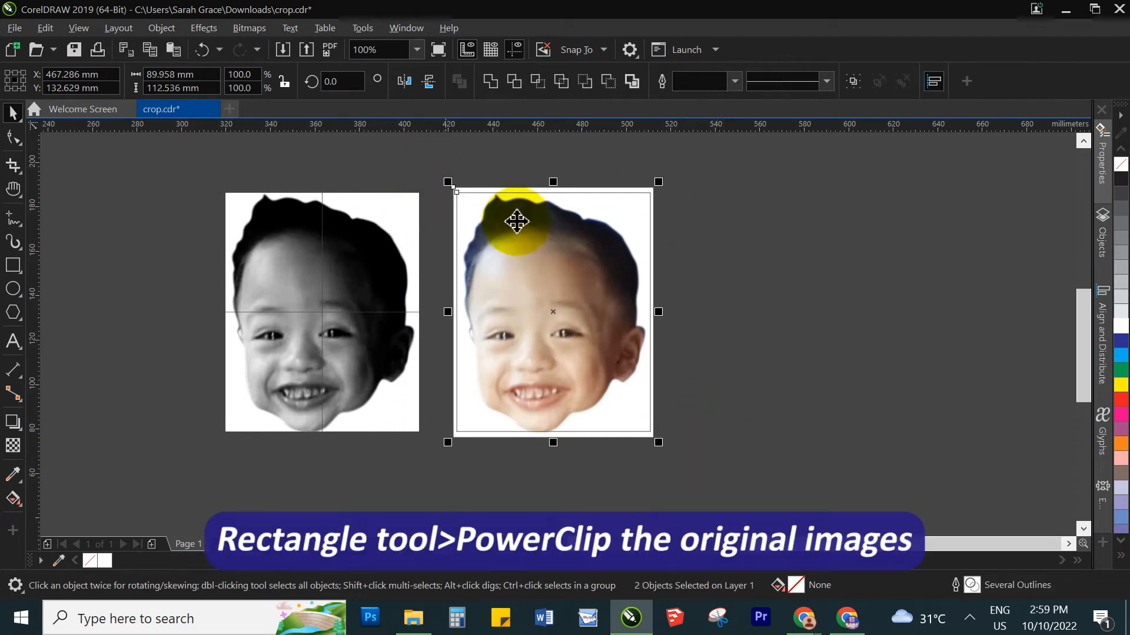
{"action": "key", "text": "Escape"}
PowerClip the original colour photo inside the rectangle drawn over it
{"action": "left_click", "coordinate": [624, 189]}
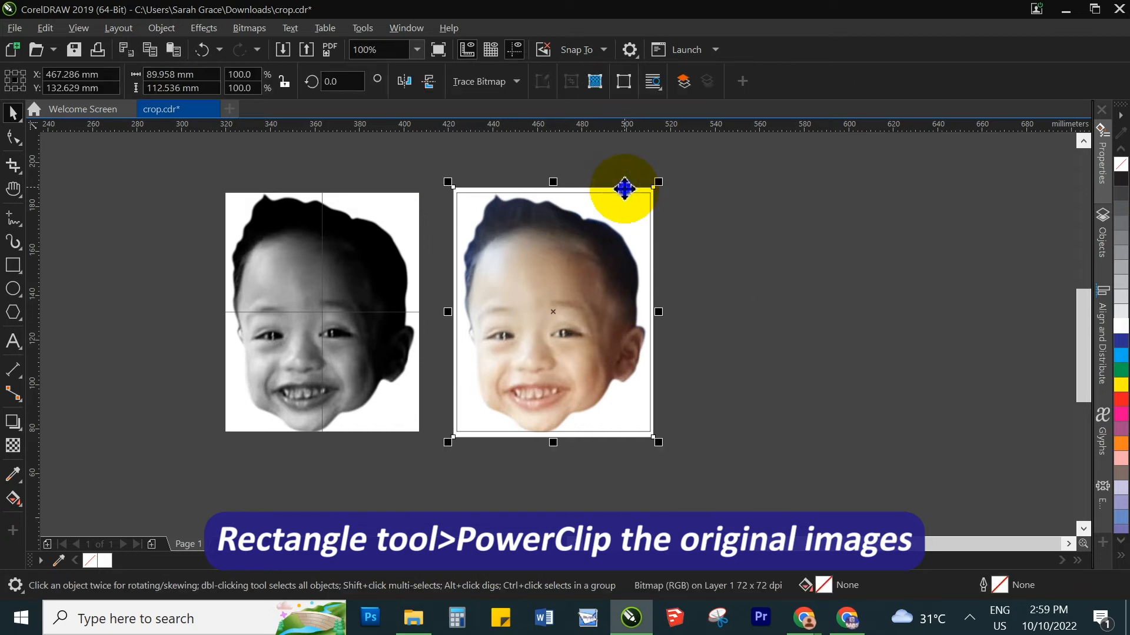
{"action": "right_click", "coordinate": [623, 156]}
{"action": "left_click", "coordinate": [676, 360]}
{"action": "left_click", "coordinate": [559, 327]}
{"action": "left_click", "coordinate": [744, 350]}
{"action": "left_click_drag", "start_coordinate": [196, 173], "coordinate": [433, 456]}
{"action": "left_click", "coordinate": [562, 373], "text": "shift"}
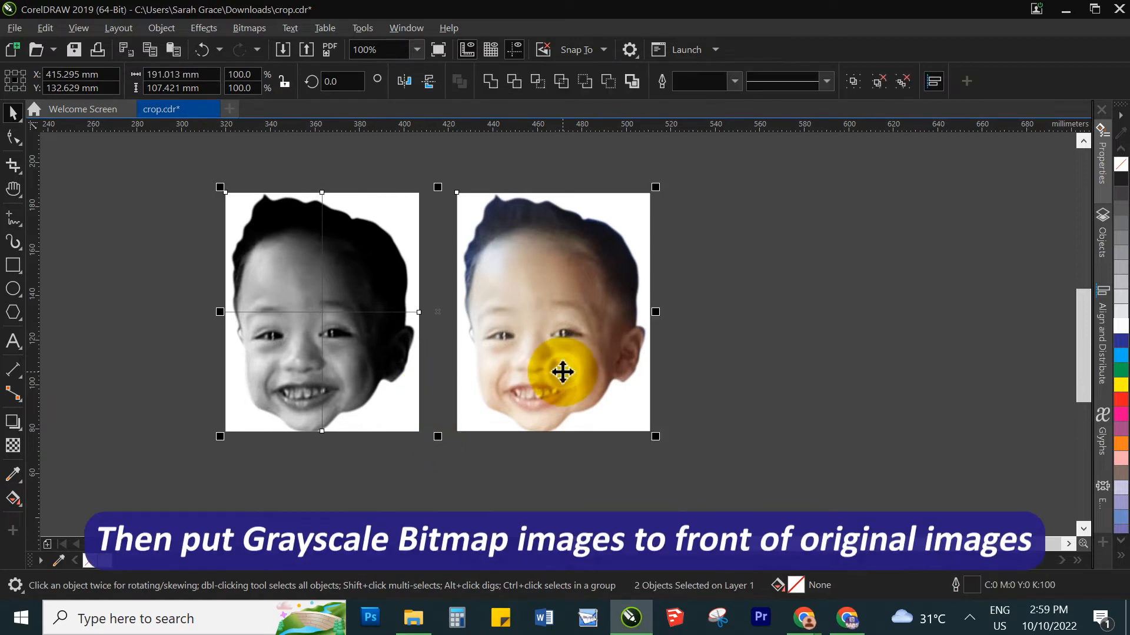
{"action": "key", "text": "c"}
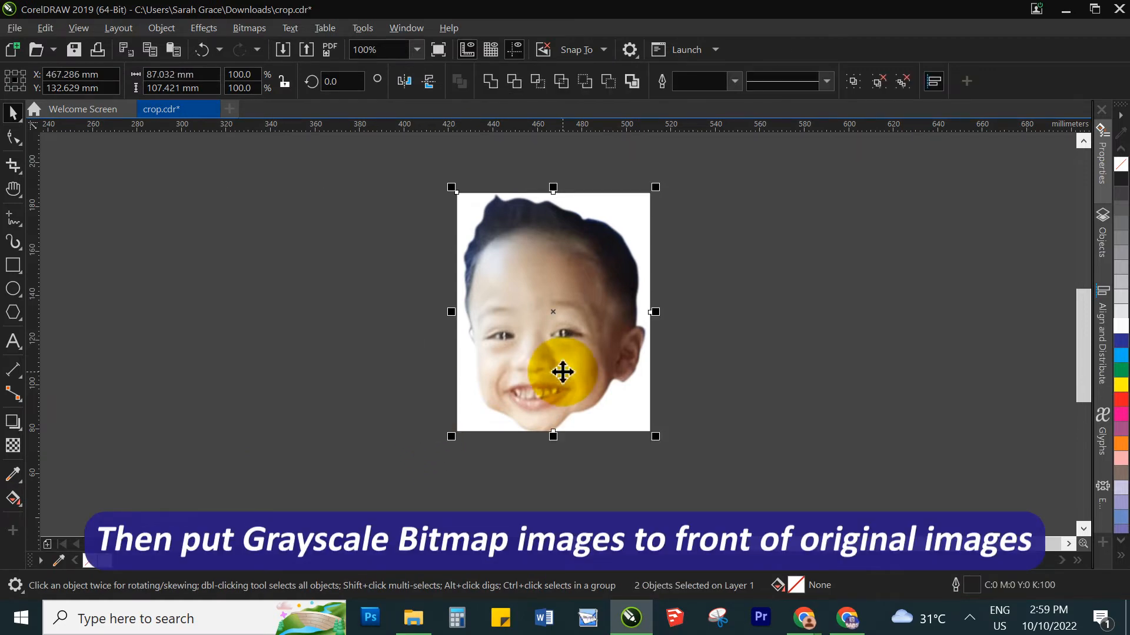
{"action": "key", "text": "ctrl+z"}
{"action": "left_click", "coordinate": [699, 376]}
Bring the grayscale group to the front of the stacking order
{"action": "left_click", "coordinate": [287, 372]}
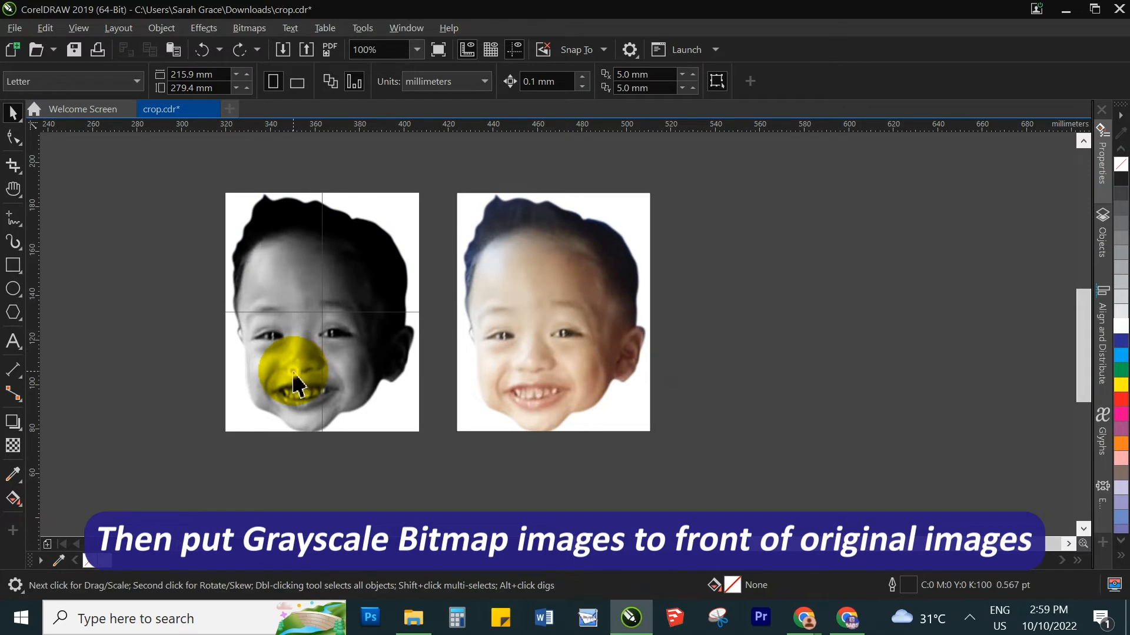
{"action": "right_click", "coordinate": [293, 366]}
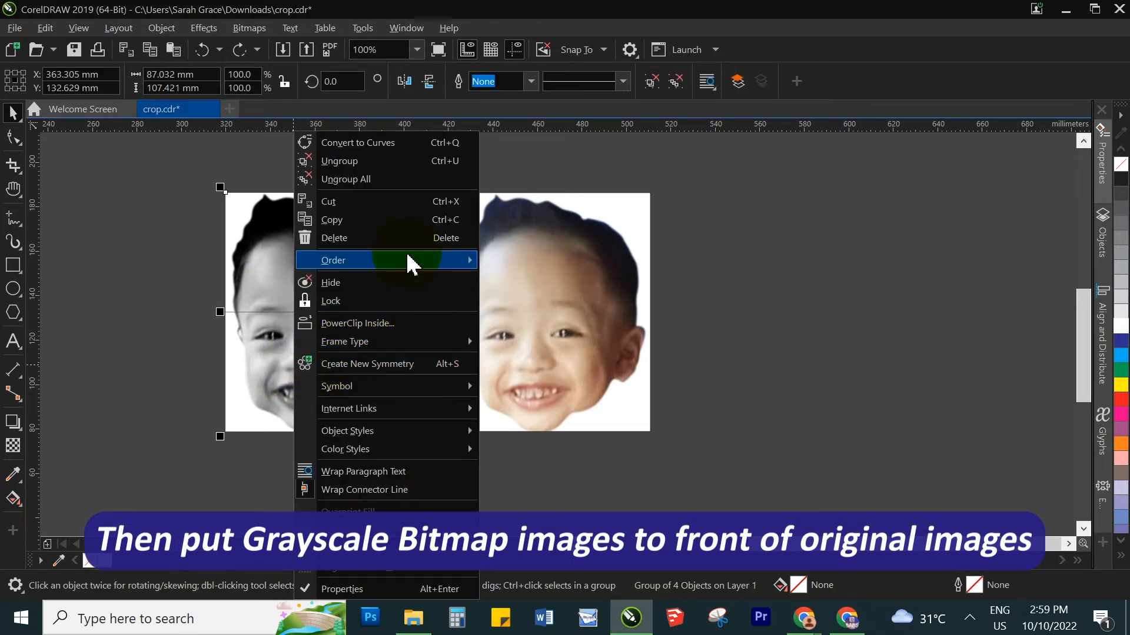
{"action": "mouse_move", "coordinate": [406, 261]}
{"action": "left_click", "coordinate": [556, 265]}
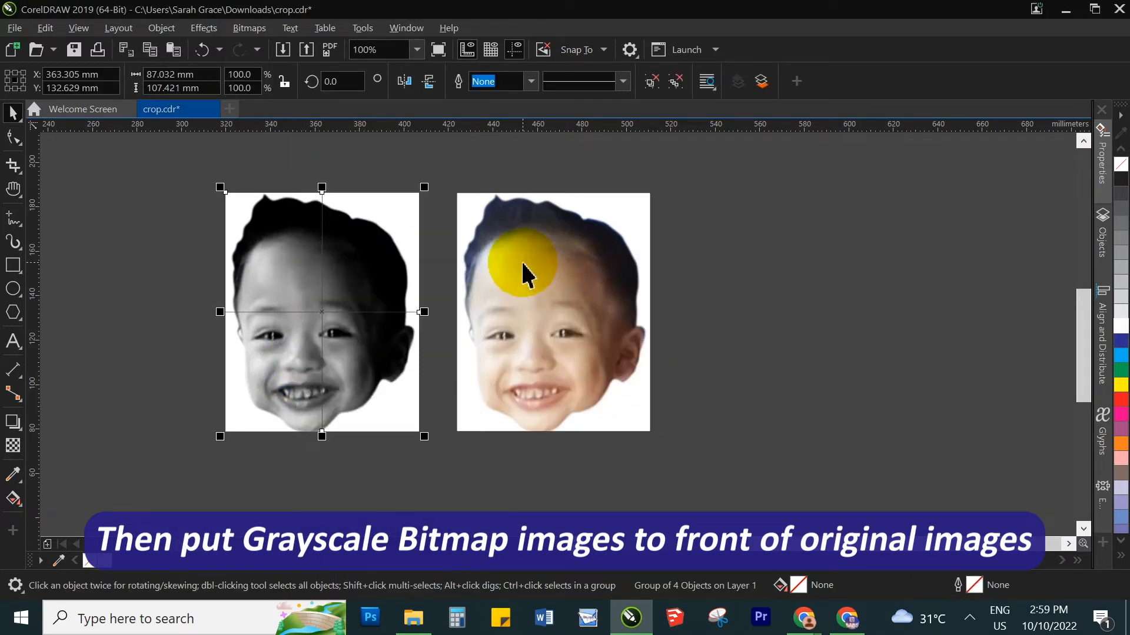
Align the grayscale group's centre with the clipped colour photo so that it lies directly over it
{"action": "left_click", "coordinate": [522, 264], "text": "shift"}
{"action": "key", "text": "c"}
{"action": "left_click", "coordinate": [765, 335]}
Ungroup the four grayscale pieces lying over the colour photo
{"action": "left_click", "coordinate": [512, 278]}
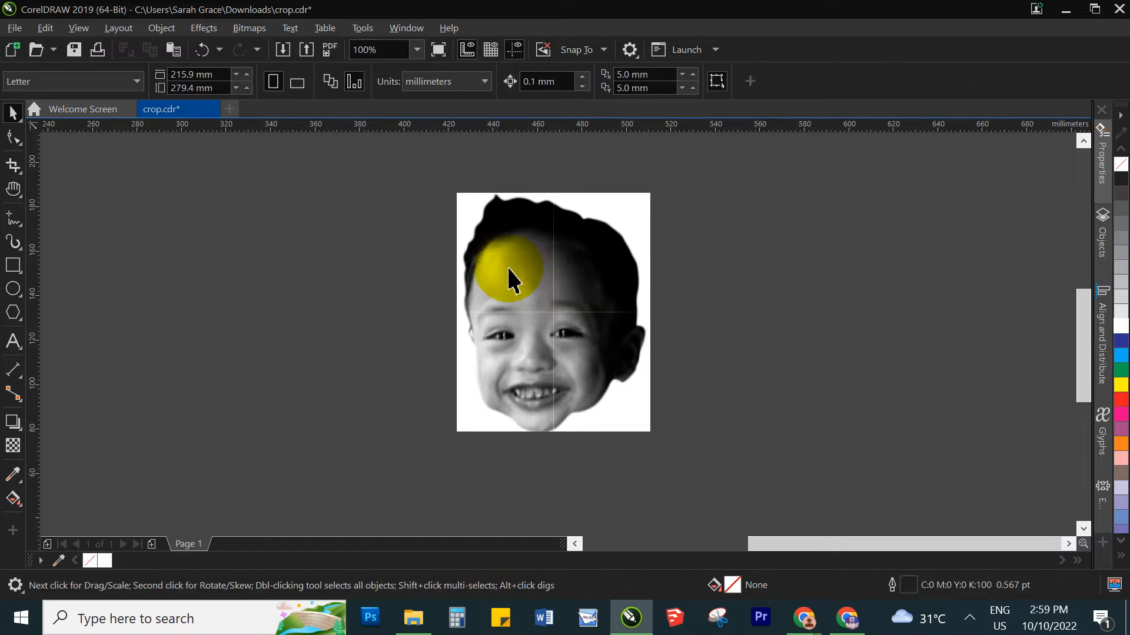
{"action": "left_click", "coordinate": [653, 81]}
{"action": "left_click", "coordinate": [809, 303]}
Move the upper-left grayscale piece away to check the colour photo beneath, and undo the move
{"action": "left_click", "coordinate": [526, 276]}
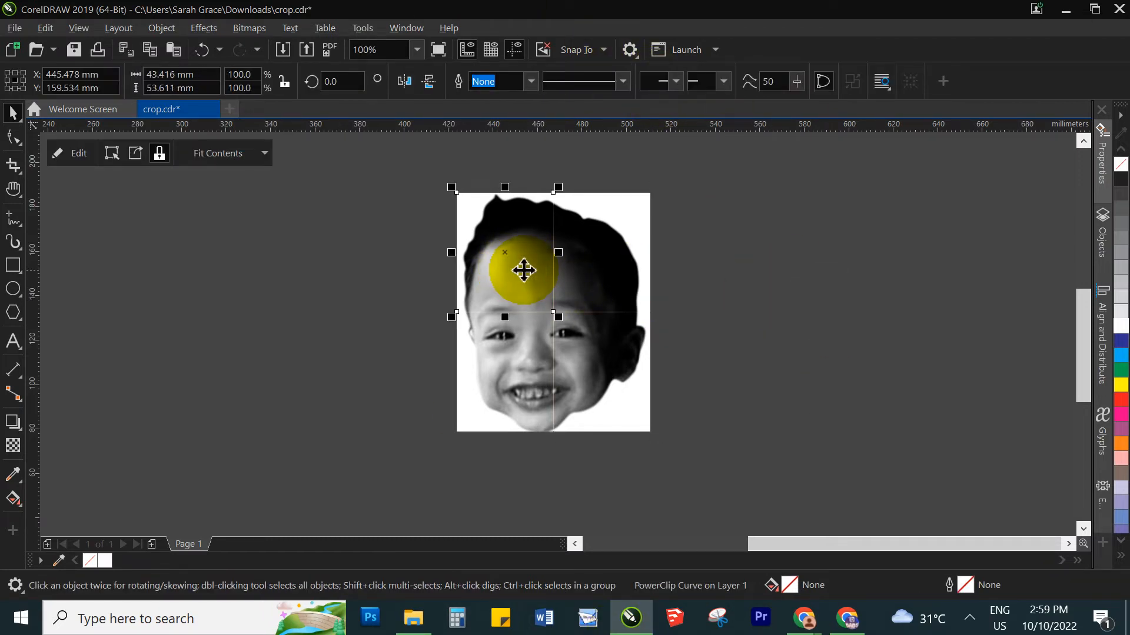
{"action": "left_click_drag", "start_coordinate": [524, 270], "coordinate": [431, 251]}
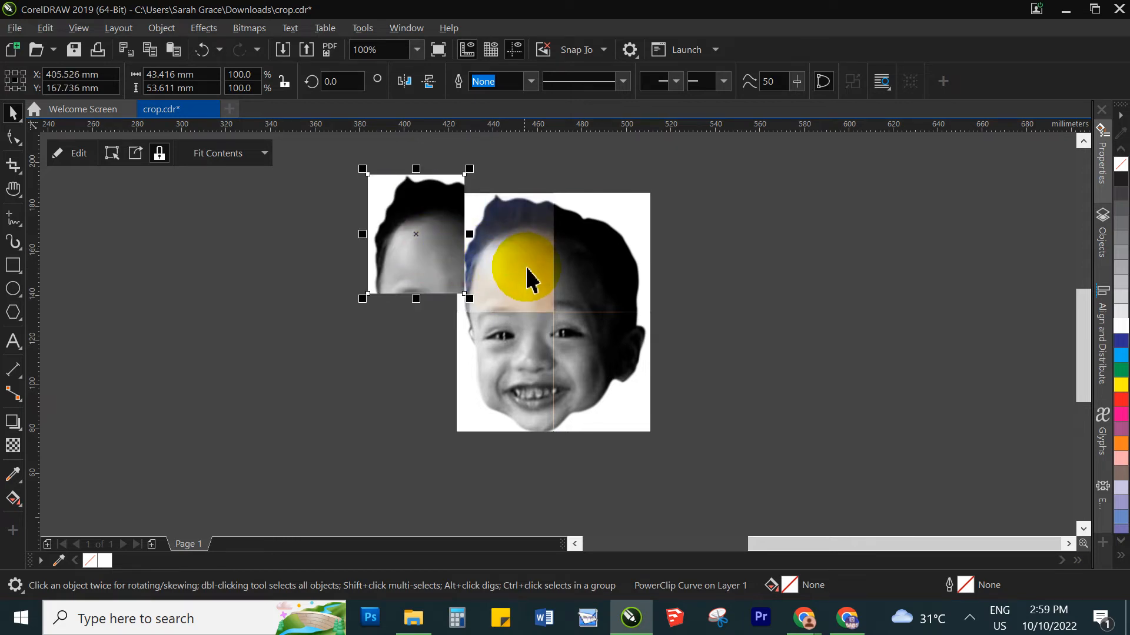
{"action": "key", "text": "ctrl+z"}
{"action": "left_click", "coordinate": [321, 242]}
Convert the upper-left piece to a 200 dpi Grayscale (8-bit) bitmap with anti-aliasing and transparent background
{"action": "left_click", "coordinate": [489, 256]}
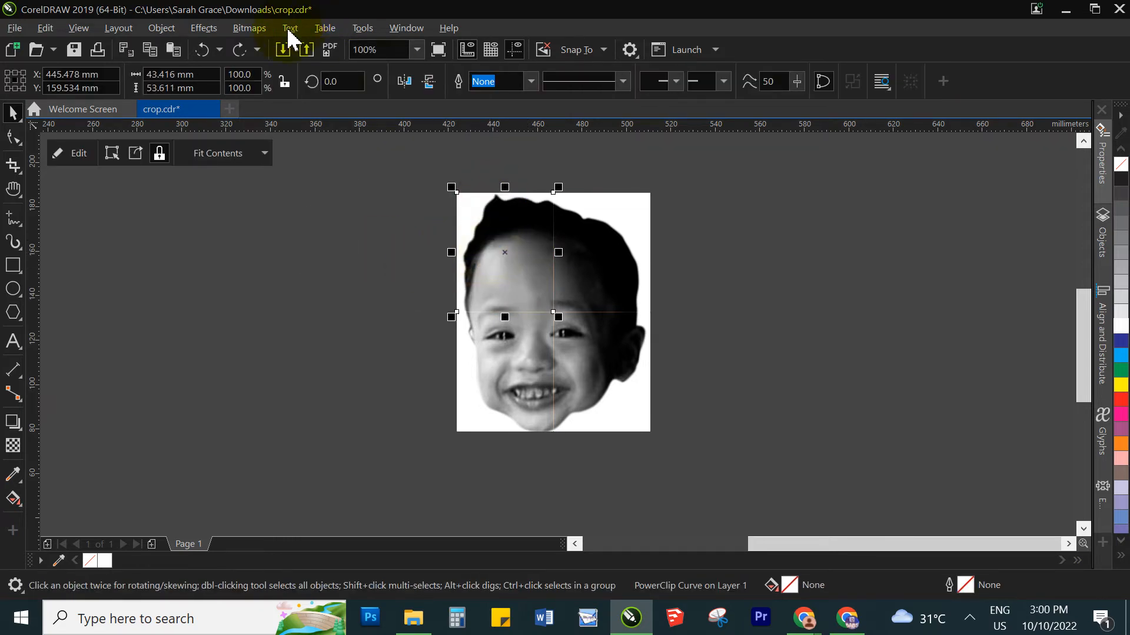
{"action": "left_click", "coordinate": [250, 29]}
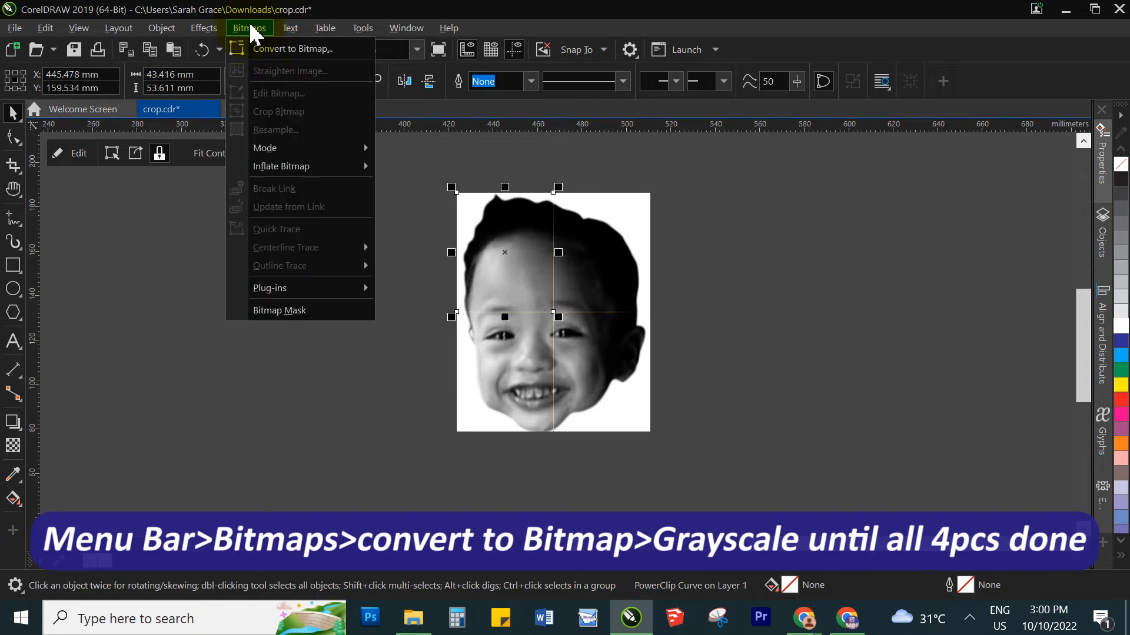
{"action": "left_click", "coordinate": [262, 49]}
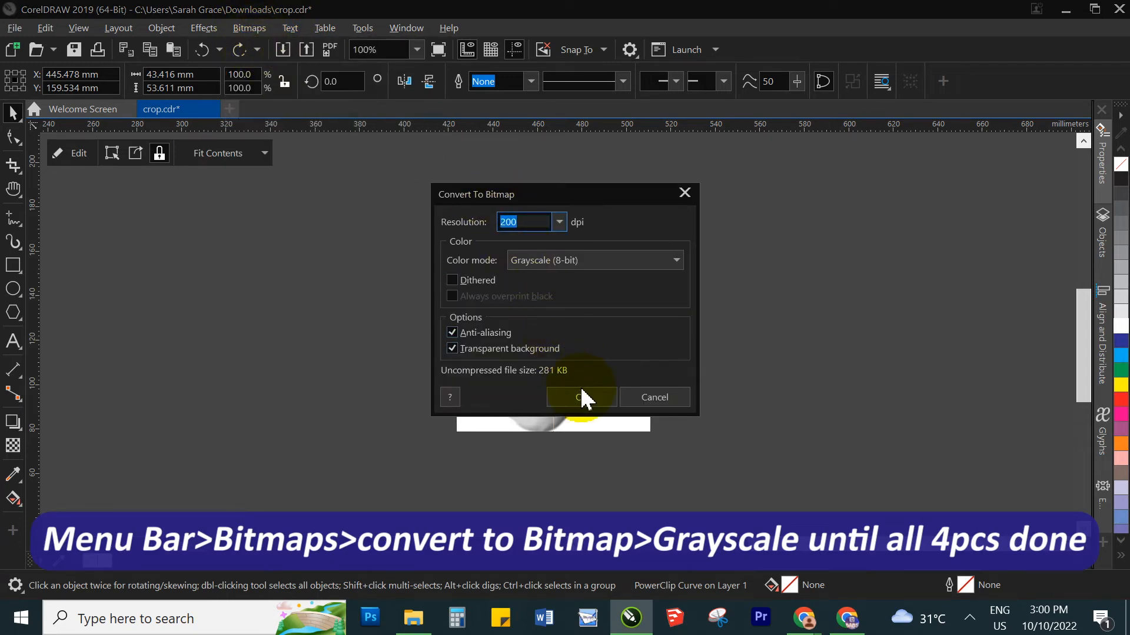
{"action": "left_click", "coordinate": [580, 398]}
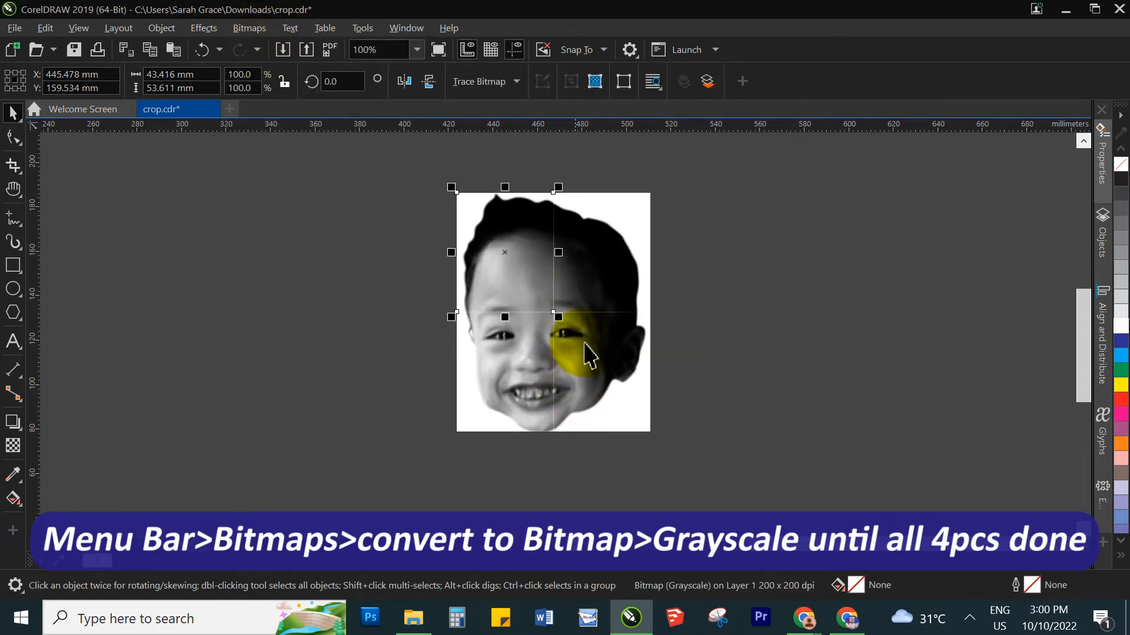
Convert the upper-right piece to a 200 dpi Grayscale (8-bit) bitmap with anti-aliasing and transparent background
{"action": "left_click", "coordinate": [606, 253]}
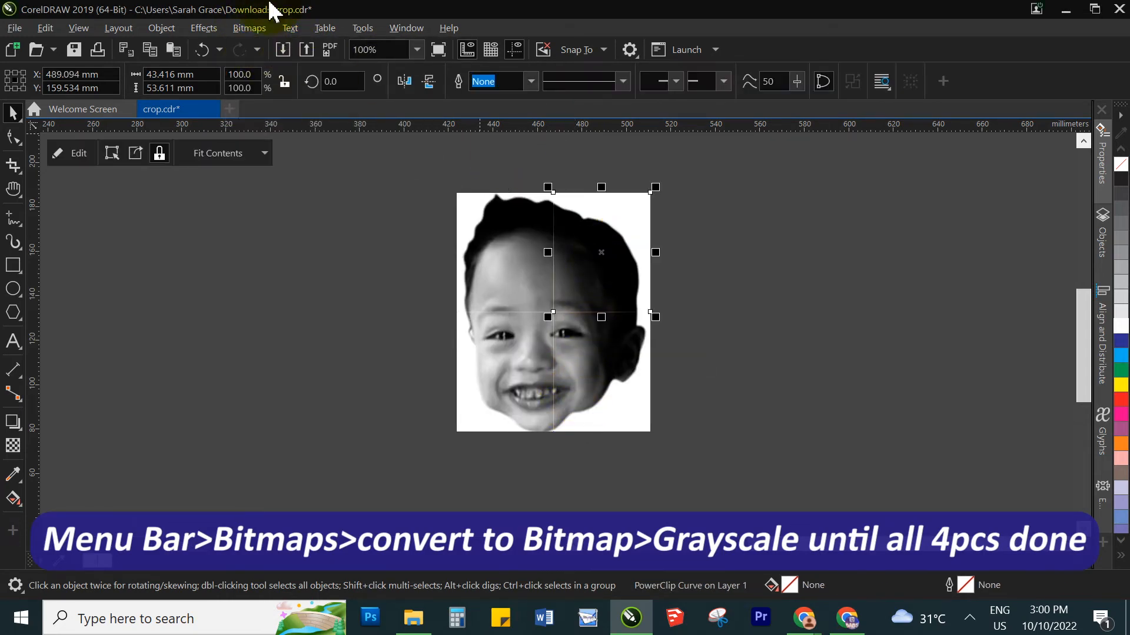
{"action": "left_click", "coordinate": [250, 28]}
{"action": "left_click", "coordinate": [262, 49]}
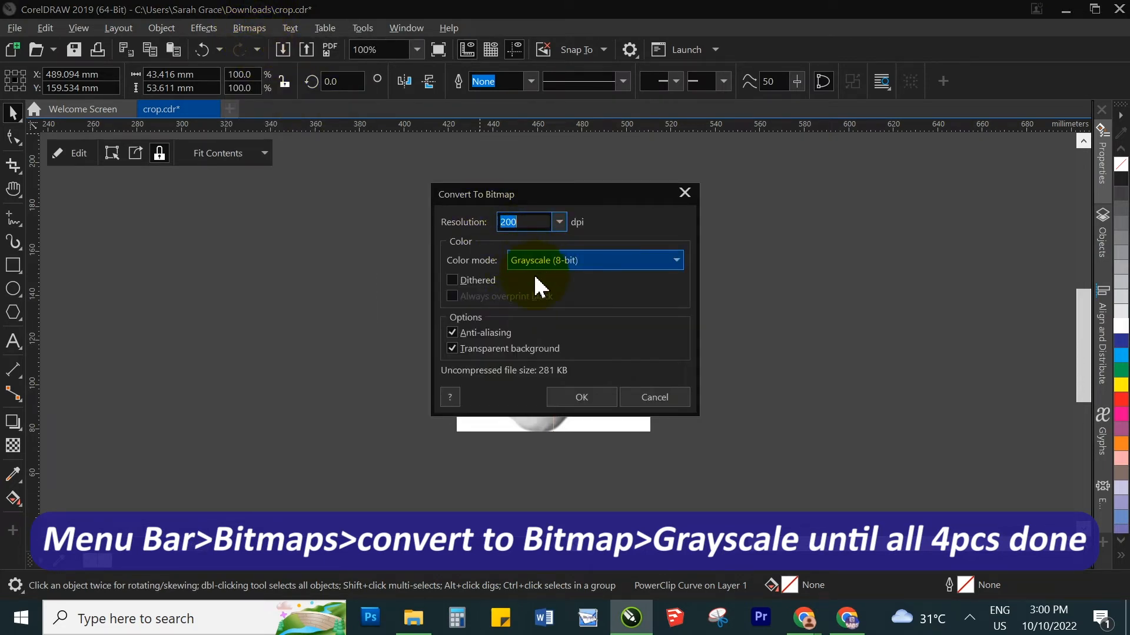
{"action": "left_click", "coordinate": [588, 400]}
Convert the lower-left piece to a 200 dpi Grayscale (8-bit) bitmap with anti-aliasing and transparent background
{"action": "left_click", "coordinate": [530, 404]}
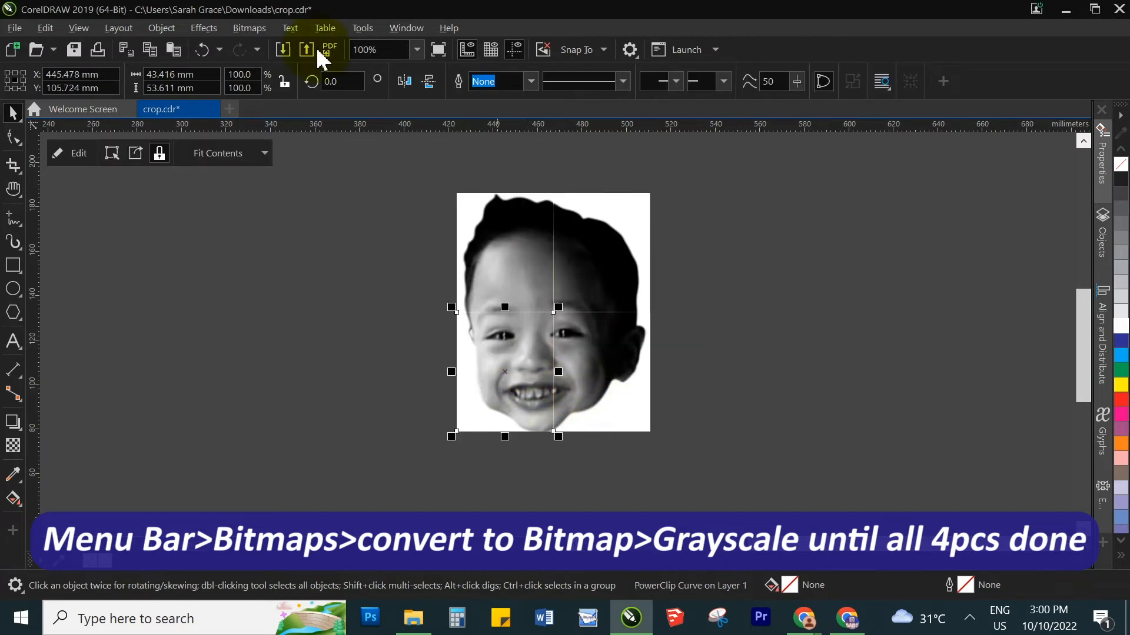
{"action": "left_click", "coordinate": [254, 37]}
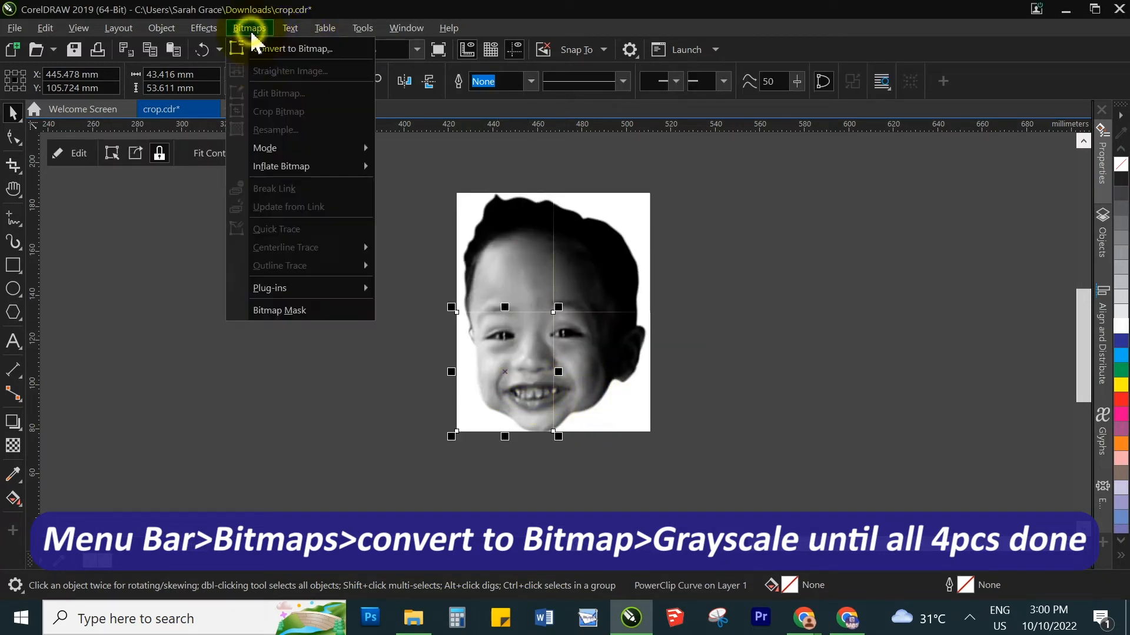
{"action": "left_click", "coordinate": [268, 50]}
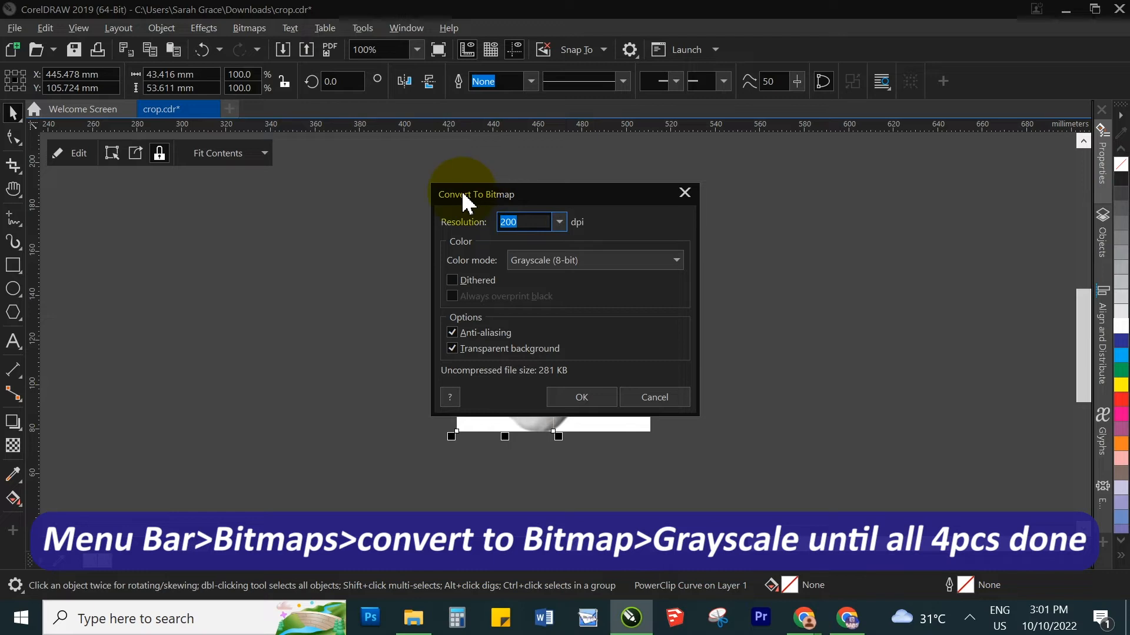
{"action": "left_click", "coordinate": [536, 262]}
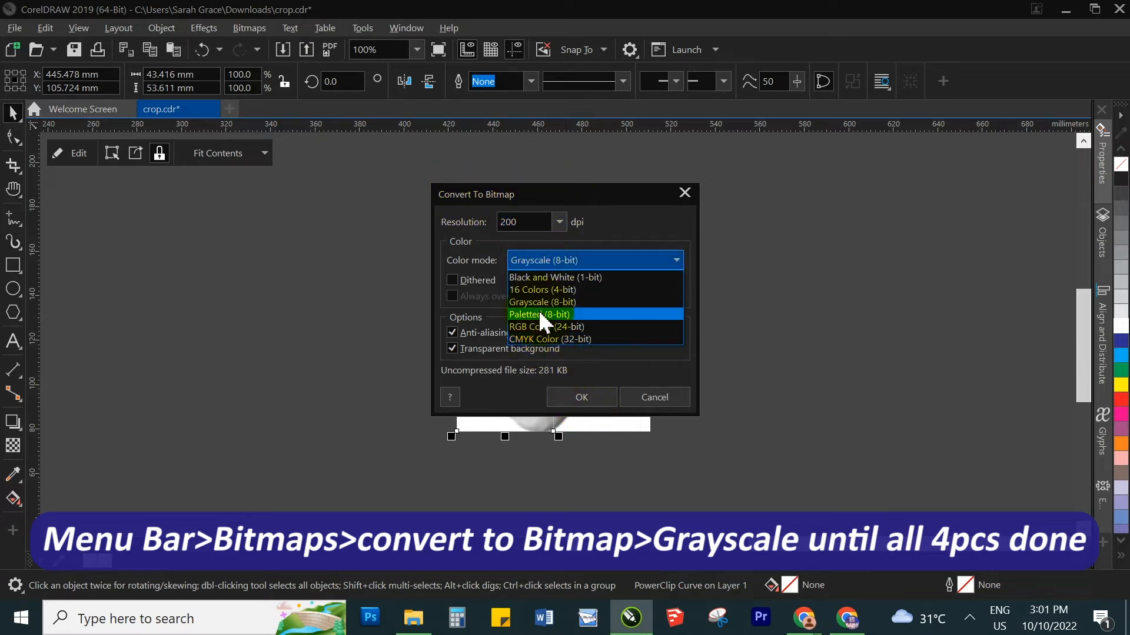
{"action": "left_click", "coordinate": [537, 302]}
{"action": "left_click", "coordinate": [578, 395]}
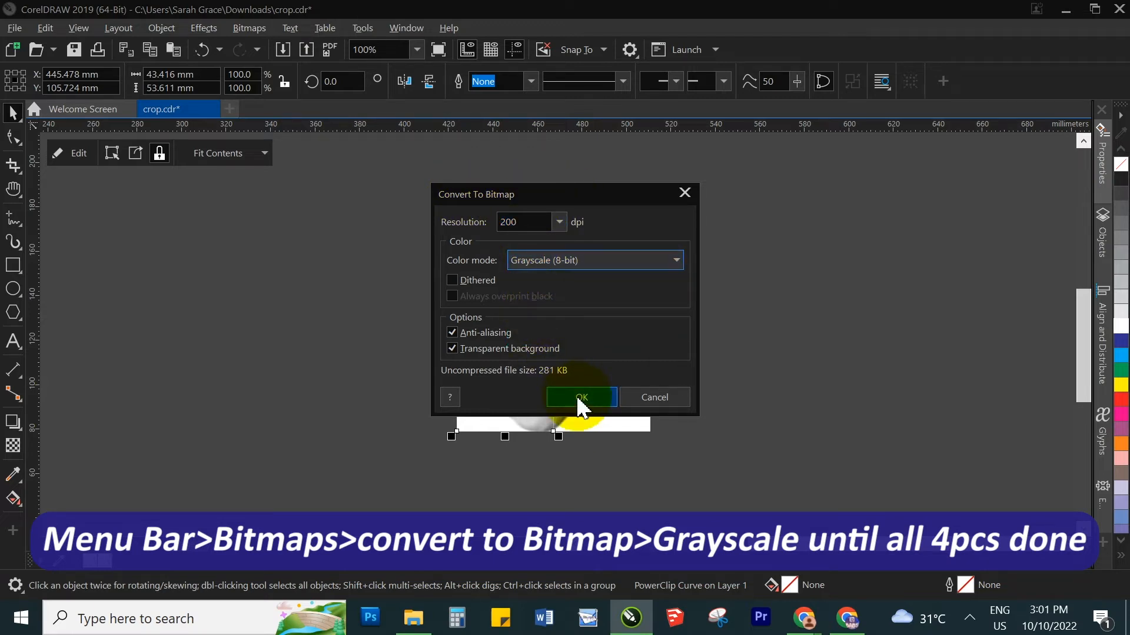
Convert the lower-right piece to a grayscale bitmap with the same settings as the other three pieces
{"action": "left_click", "coordinate": [620, 393]}
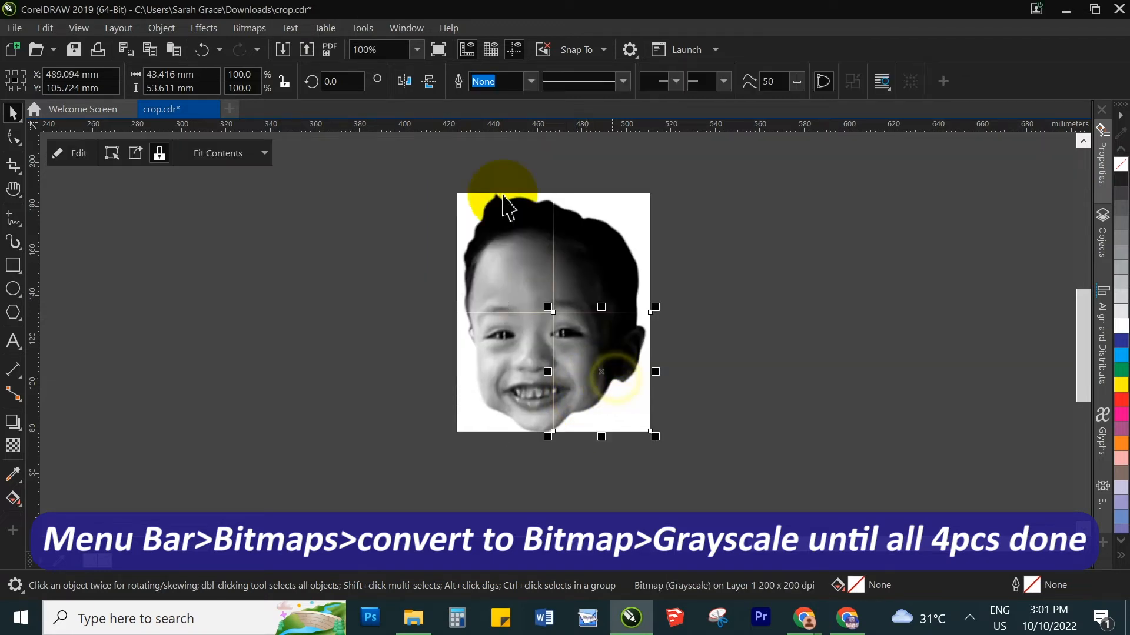
{"action": "left_click", "coordinate": [249, 28]}
{"action": "left_click", "coordinate": [261, 49]}
{"action": "left_click", "coordinate": [575, 395]}
{"action": "left_click", "coordinate": [390, 245]}
Start a Page Curl on the upper-left grayscale piece, curling its lower-right corner with a width of 47%
{"action": "left_click", "coordinate": [517, 259]}
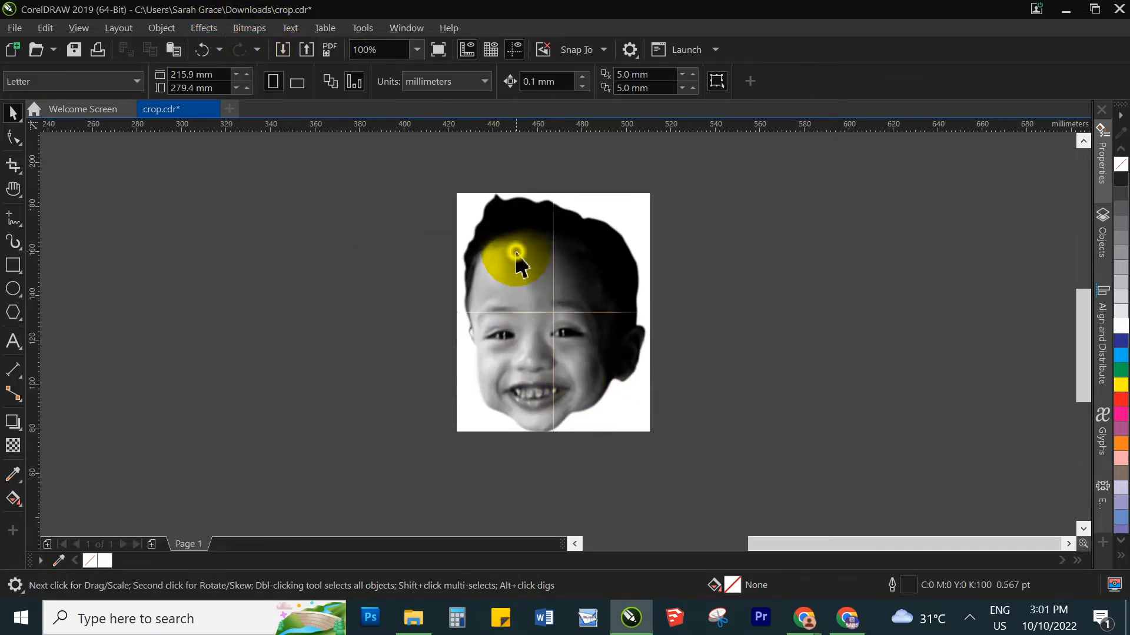
{"action": "left_click", "coordinate": [217, 28]}
{"action": "mouse_move", "coordinate": [235, 70]}
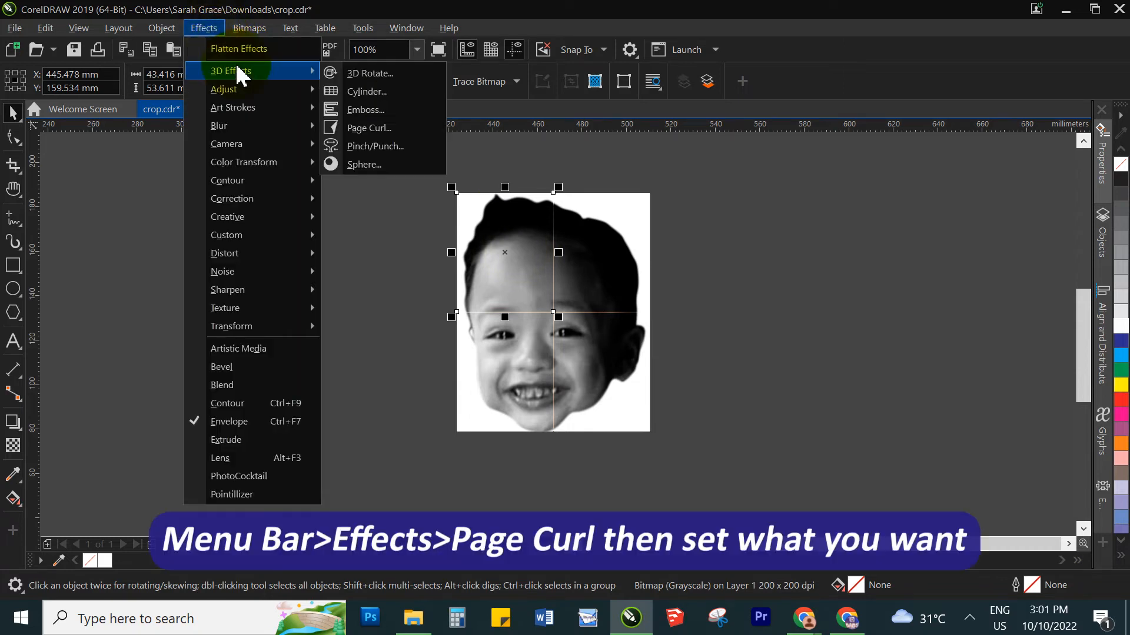
{"action": "left_click", "coordinate": [368, 128]}
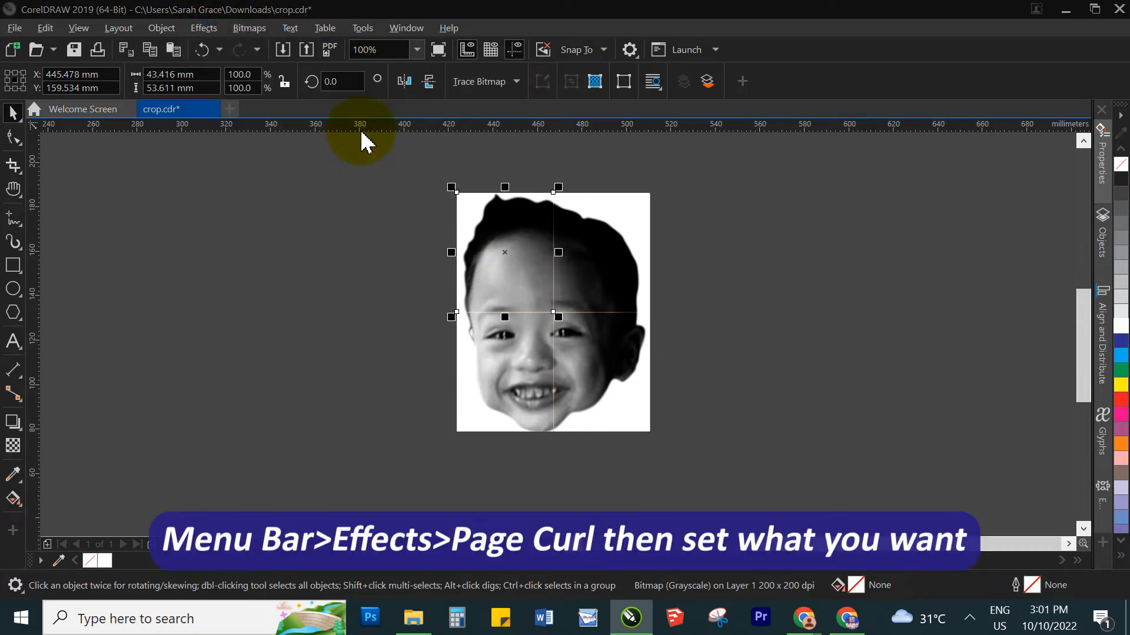
{"action": "left_click_drag", "start_coordinate": [499, 135], "coordinate": [774, 94]}
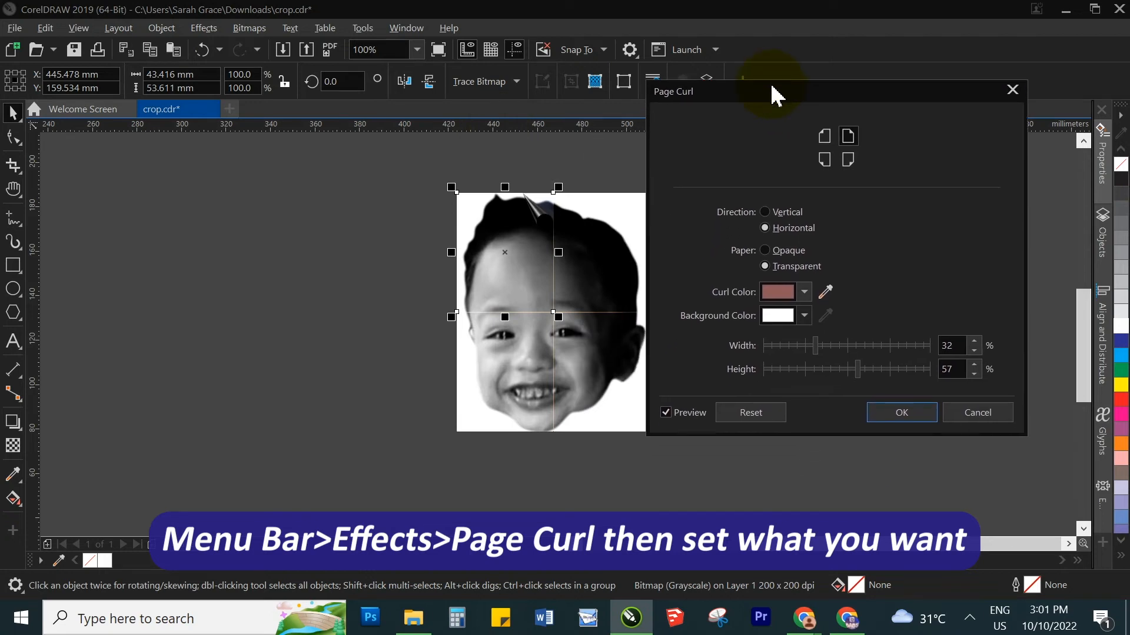
{"action": "left_click", "coordinate": [846, 160]}
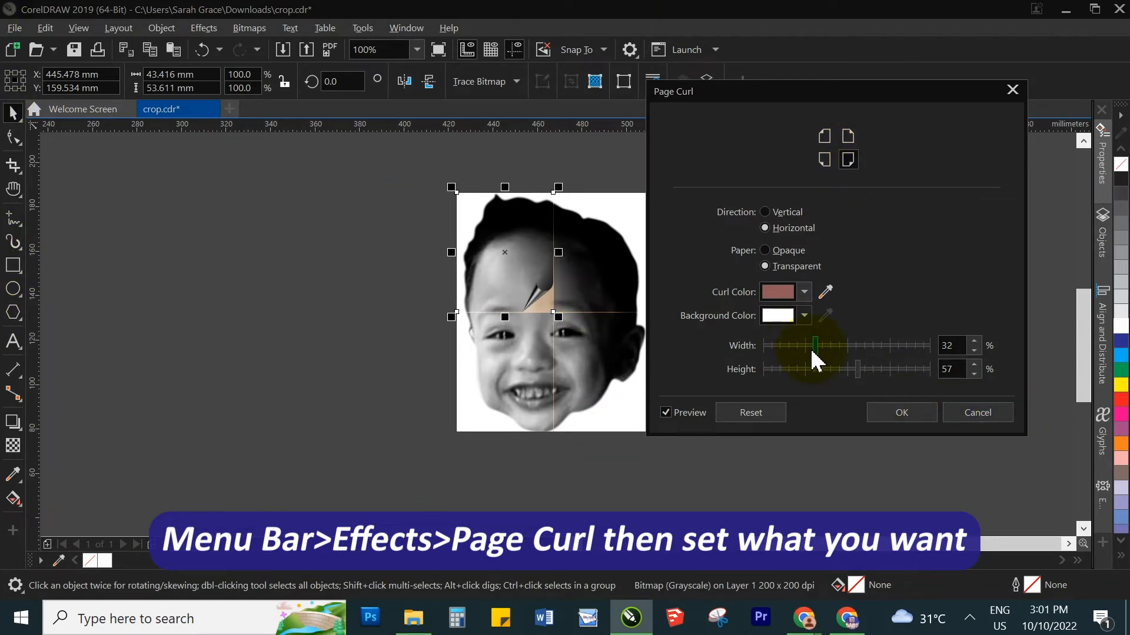
{"action": "left_click_drag", "start_coordinate": [817, 350], "coordinate": [840, 350]}
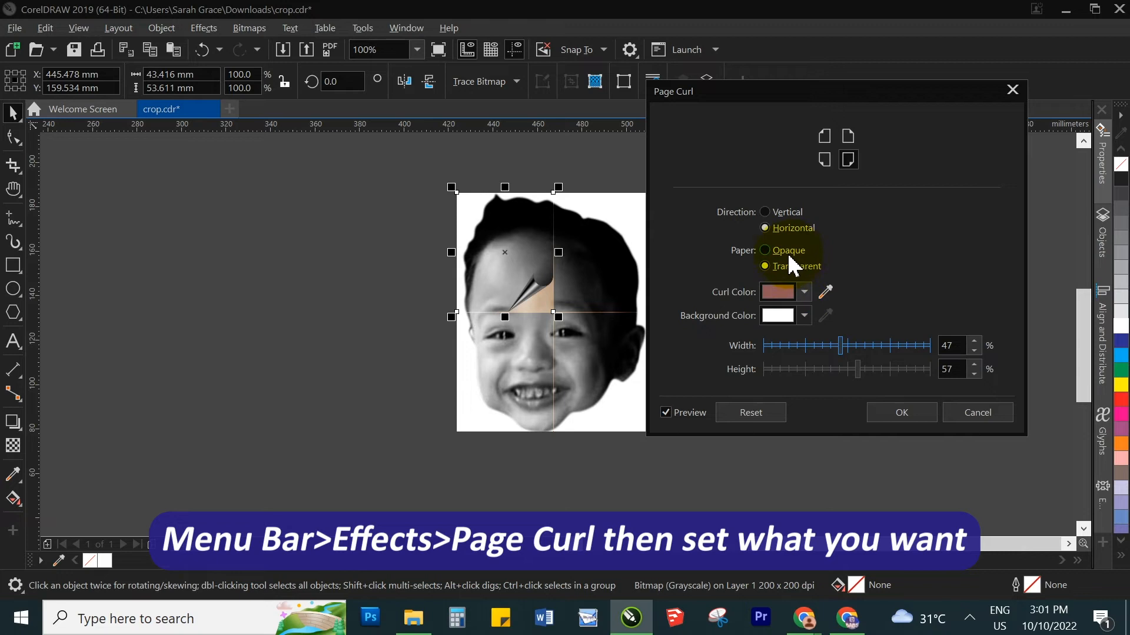
Set the curl's paper to Opaque and try the Vertical direction before restoring Horizontal
{"action": "left_click", "coordinate": [764, 250]}
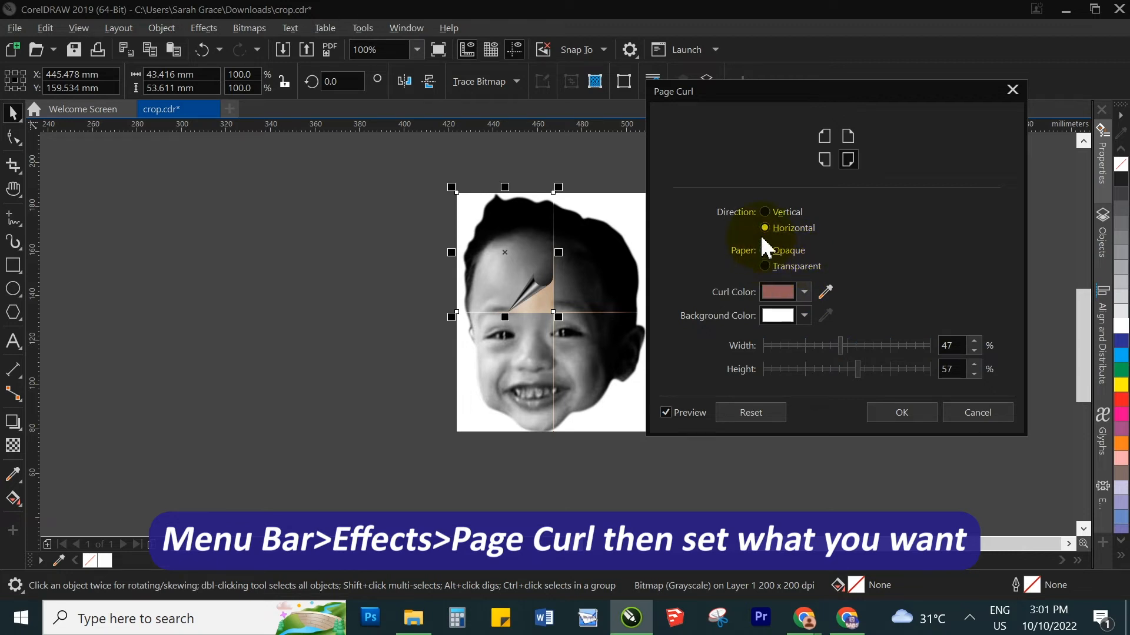
{"action": "left_click", "coordinate": [764, 213]}
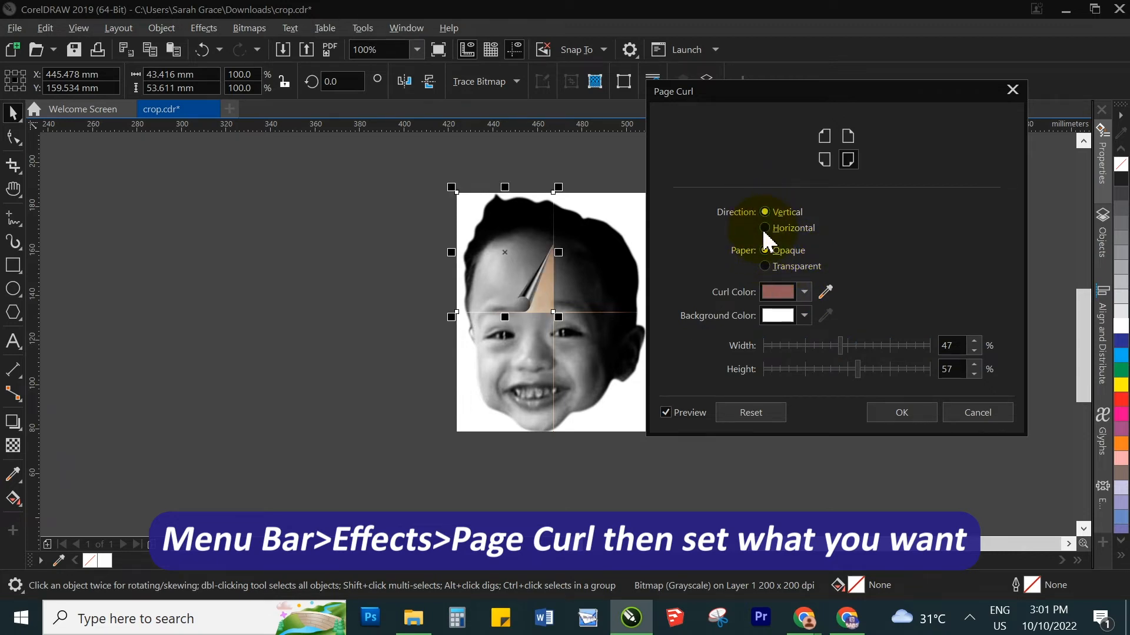
{"action": "left_click", "coordinate": [765, 228]}
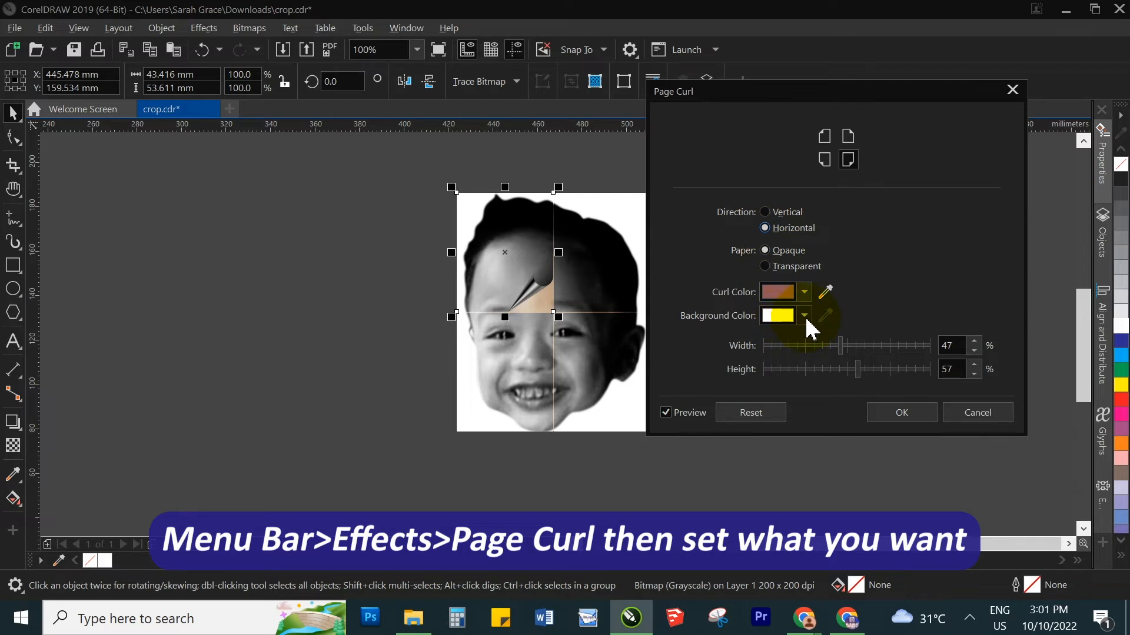
Change the curl color to a medium gray, keep the paper opaque, and apply the Page Curl to the upper-left piece
{"action": "left_click", "coordinate": [786, 291]}
{"action": "left_click", "coordinate": [781, 329]}
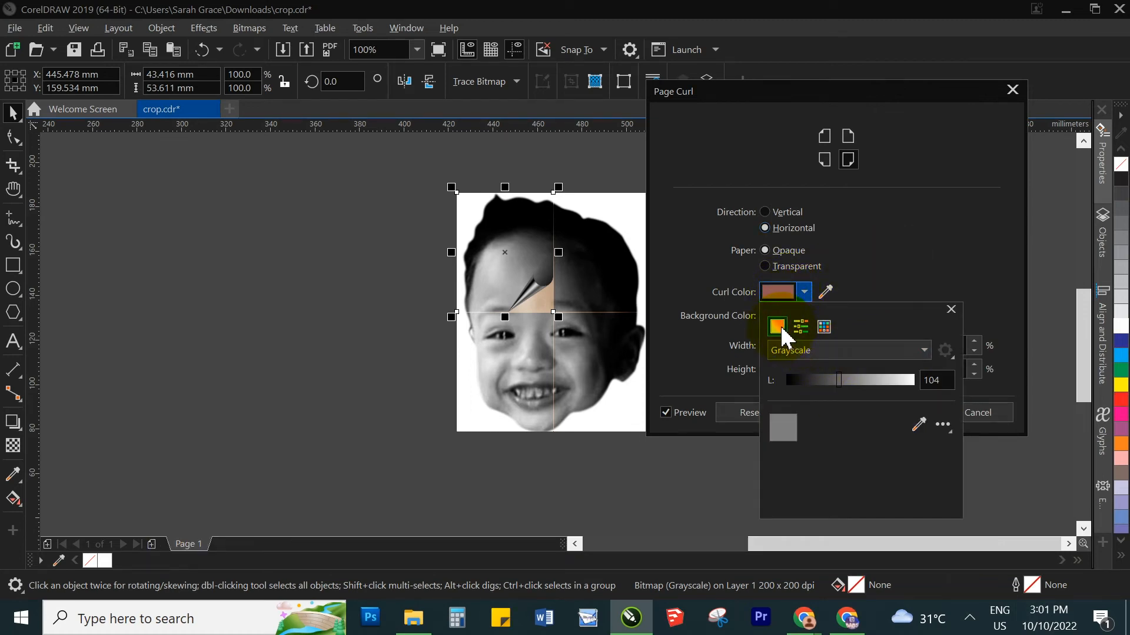
{"action": "left_click_drag", "start_coordinate": [838, 388], "coordinate": [807, 379]}
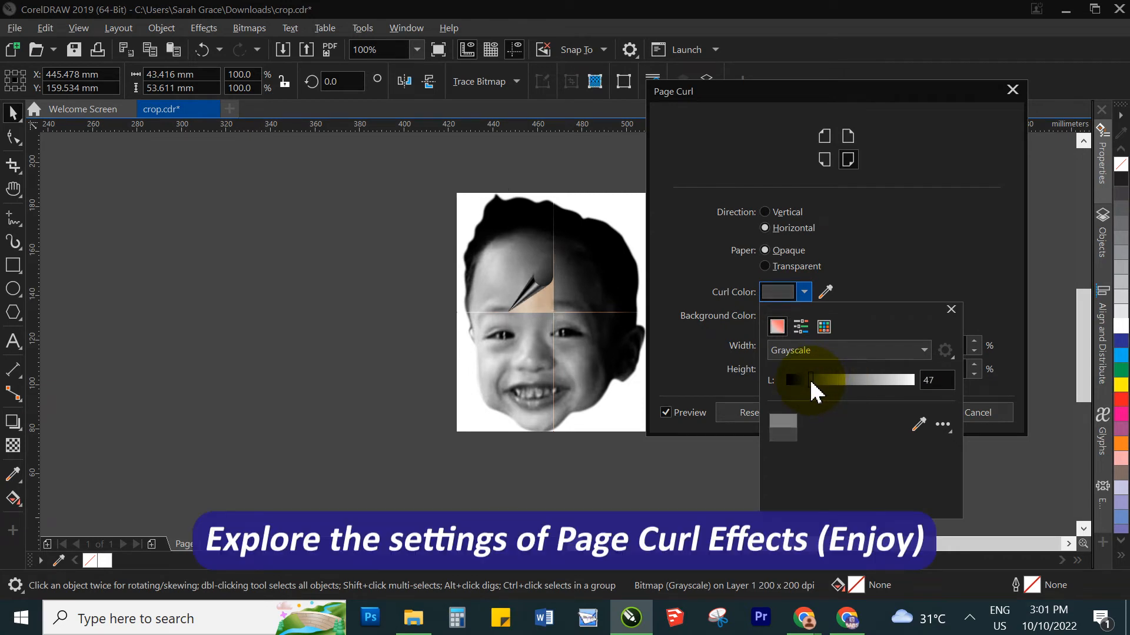
{"action": "left_click", "coordinate": [900, 231]}
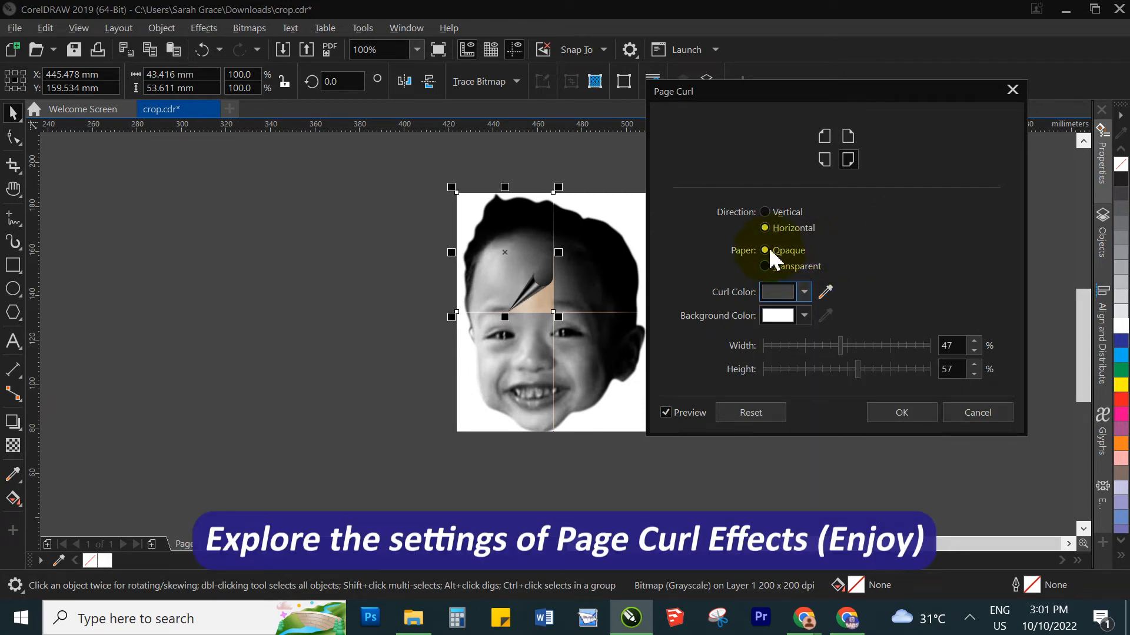
{"action": "left_click", "coordinate": [781, 270]}
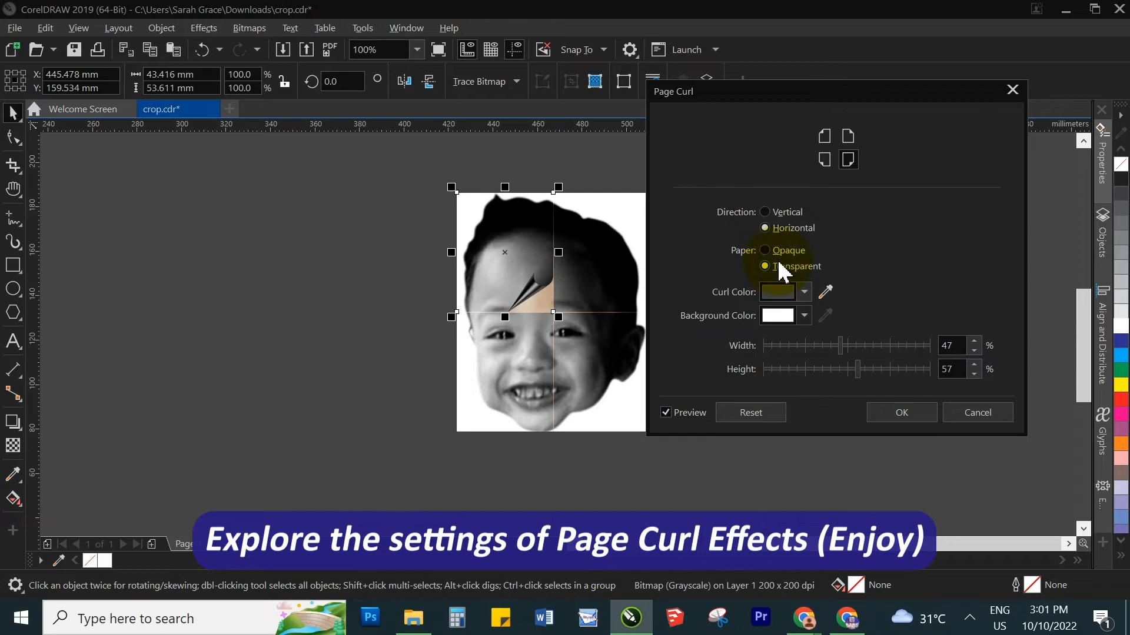
{"action": "left_click", "coordinate": [785, 253]}
{"action": "left_click", "coordinate": [804, 293]}
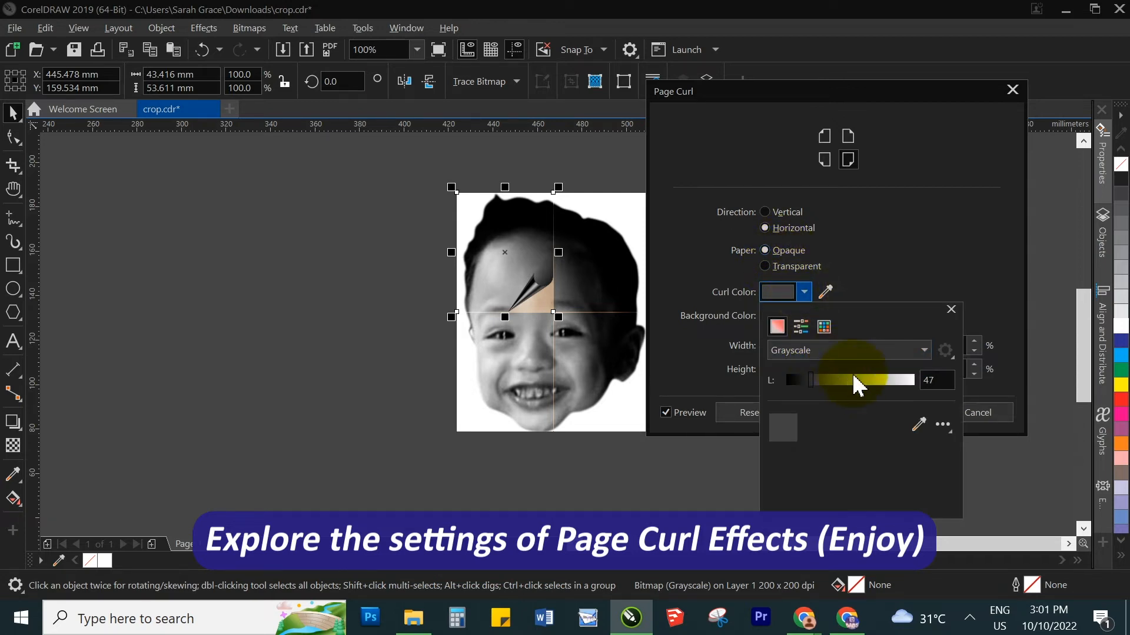
{"action": "mouse_move", "coordinate": [847, 384]}
{"action": "left_mouse_down"}
{"action": "mouse_move", "coordinate": [809, 381]}
{"action": "mouse_move", "coordinate": [829, 382]}
{"action": "left_mouse_up"}
{"action": "left_click", "coordinate": [951, 309]}
{"action": "left_click", "coordinate": [903, 413]}
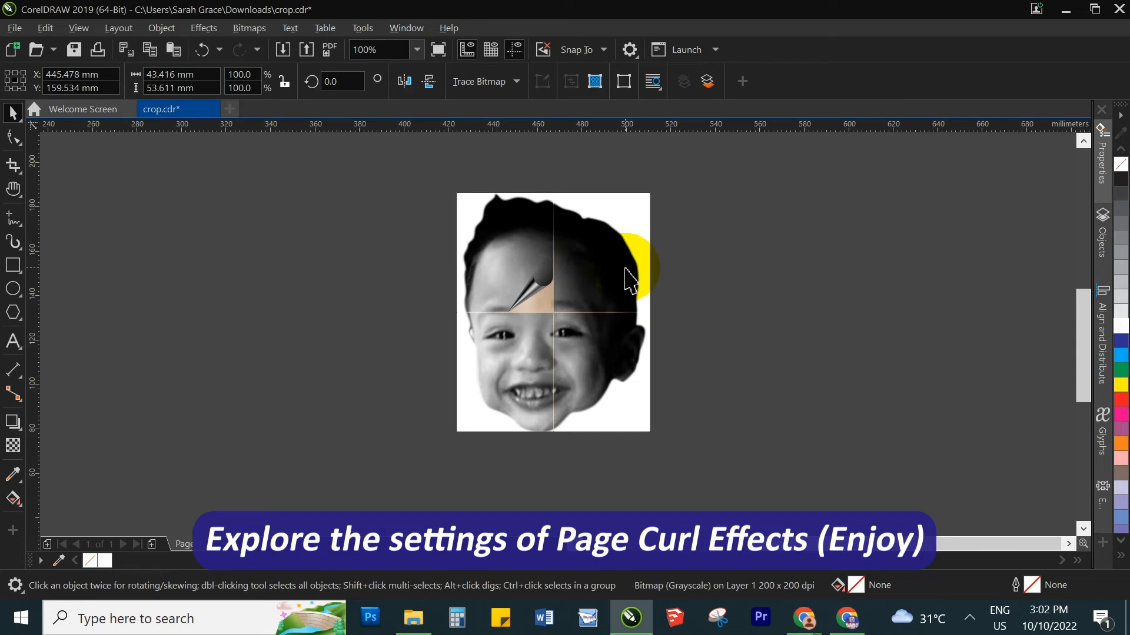
Apply a horizontal, opaque Page Curl to the lower-left corner of the upper-right piece at 47% width and 57% height
{"action": "left_click", "coordinate": [624, 269]}
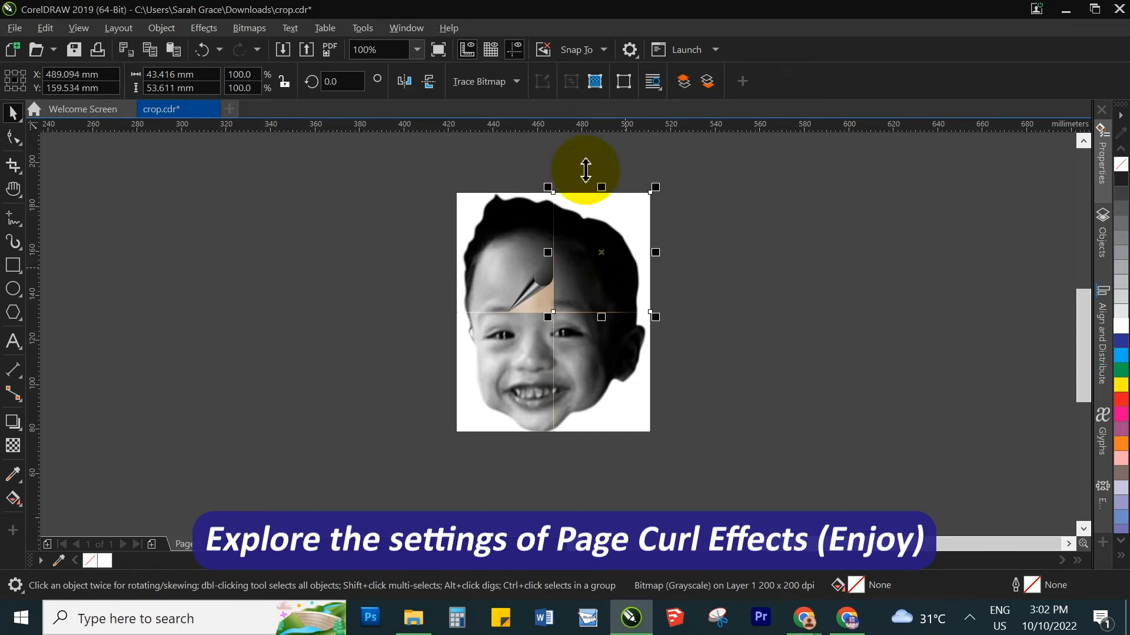
{"action": "left_click", "coordinate": [204, 28]}
{"action": "mouse_move", "coordinate": [259, 71]}
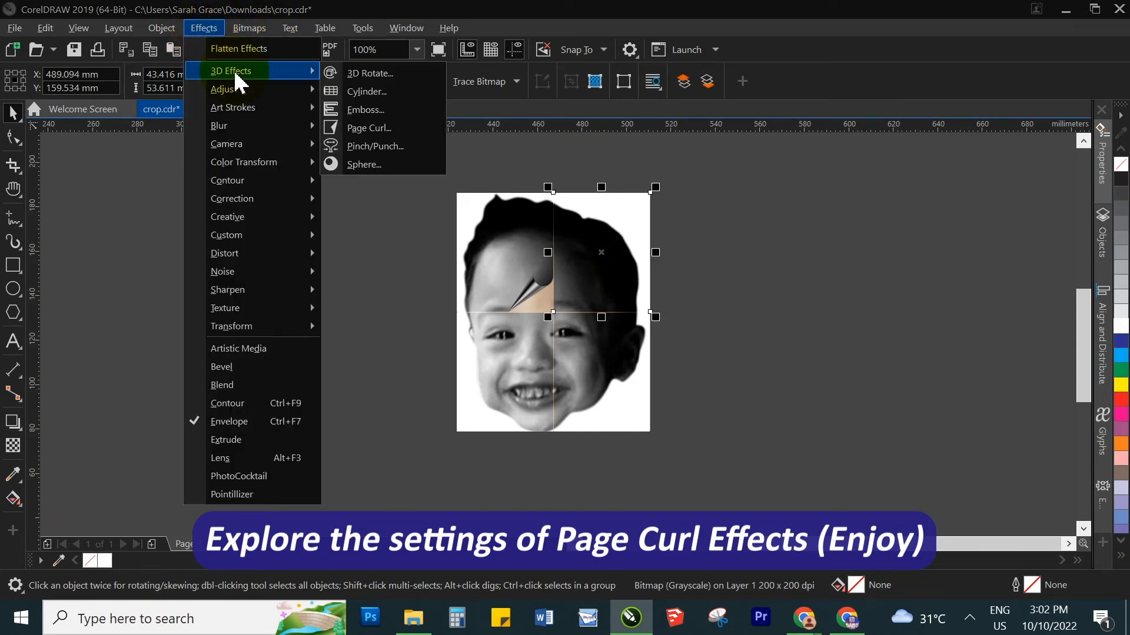
{"action": "left_click", "coordinate": [360, 127]}
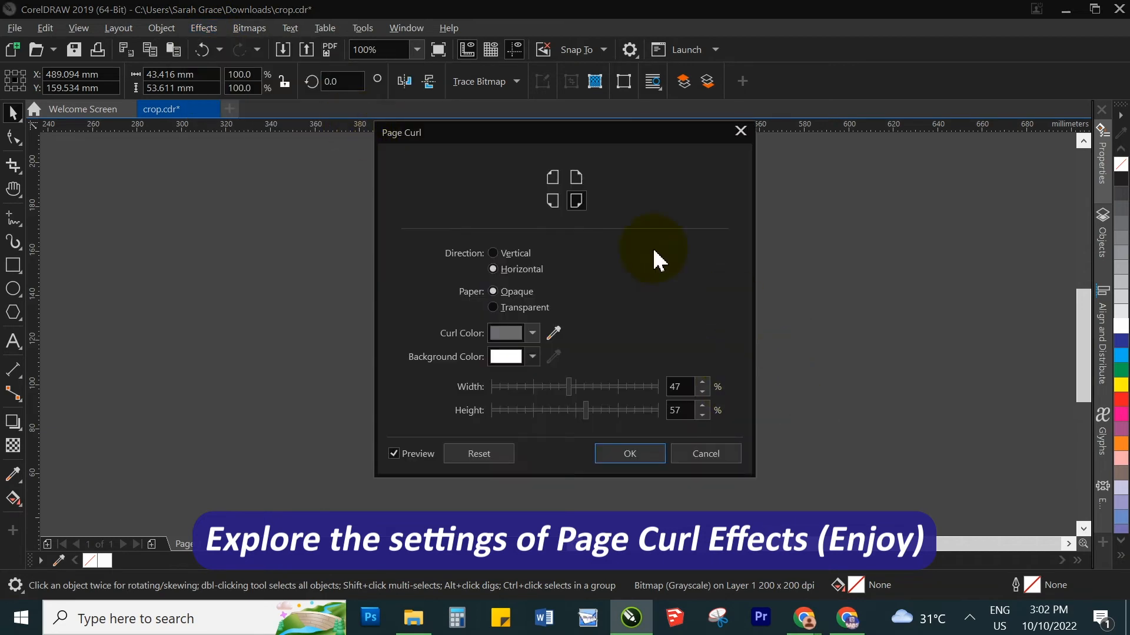
{"action": "left_click_drag", "start_coordinate": [582, 143], "coordinate": [860, 157]}
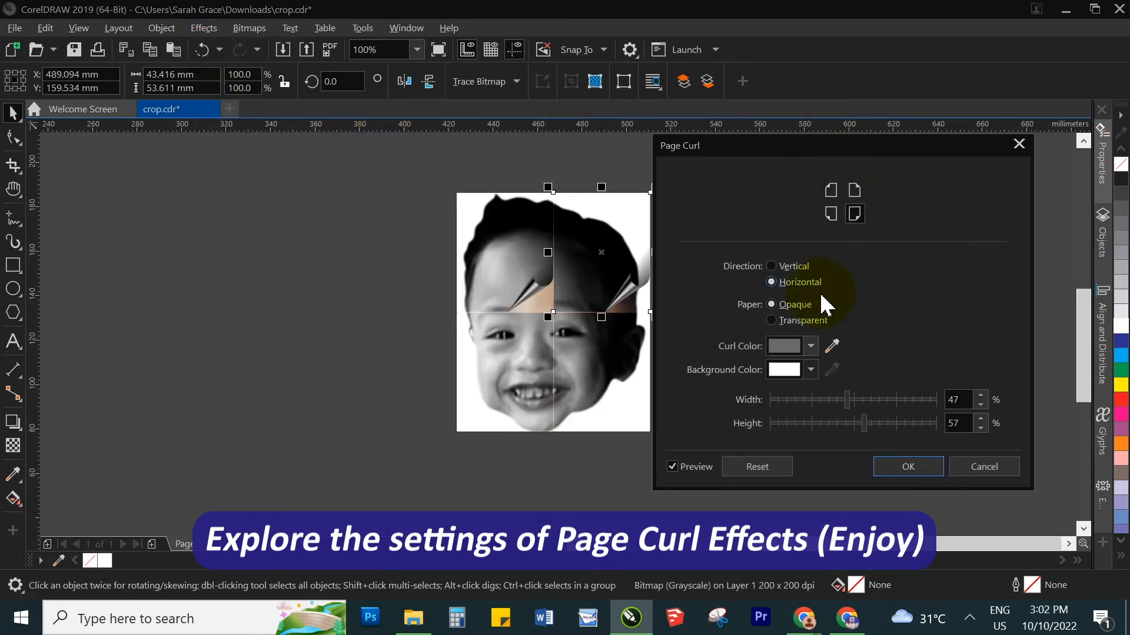
{"action": "left_click", "coordinate": [832, 214]}
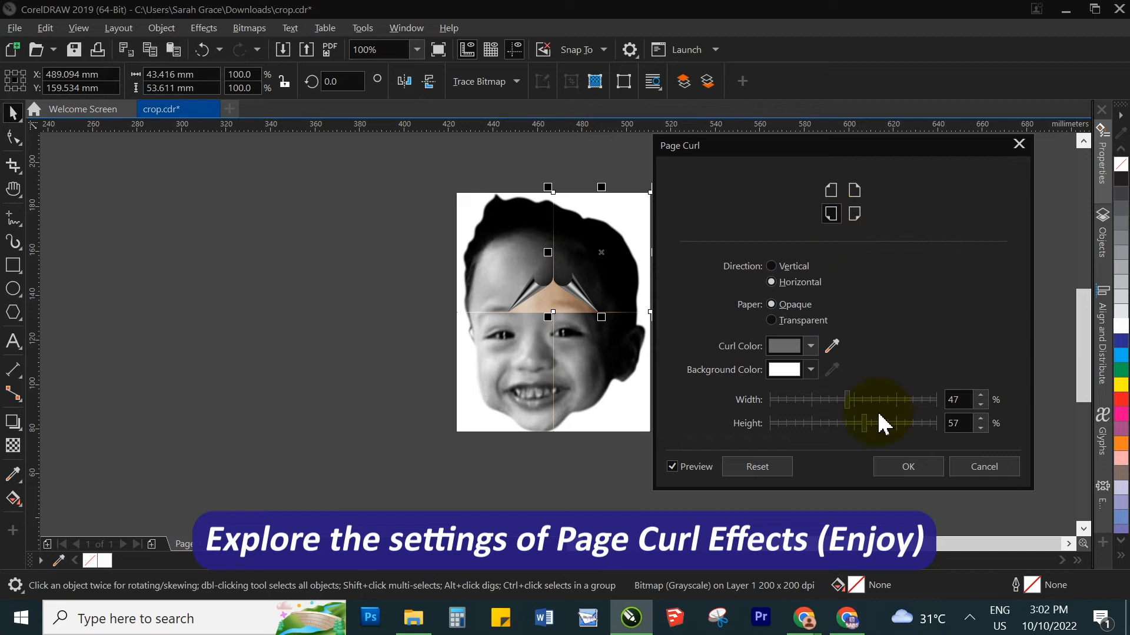
{"action": "left_click", "coordinate": [911, 468]}
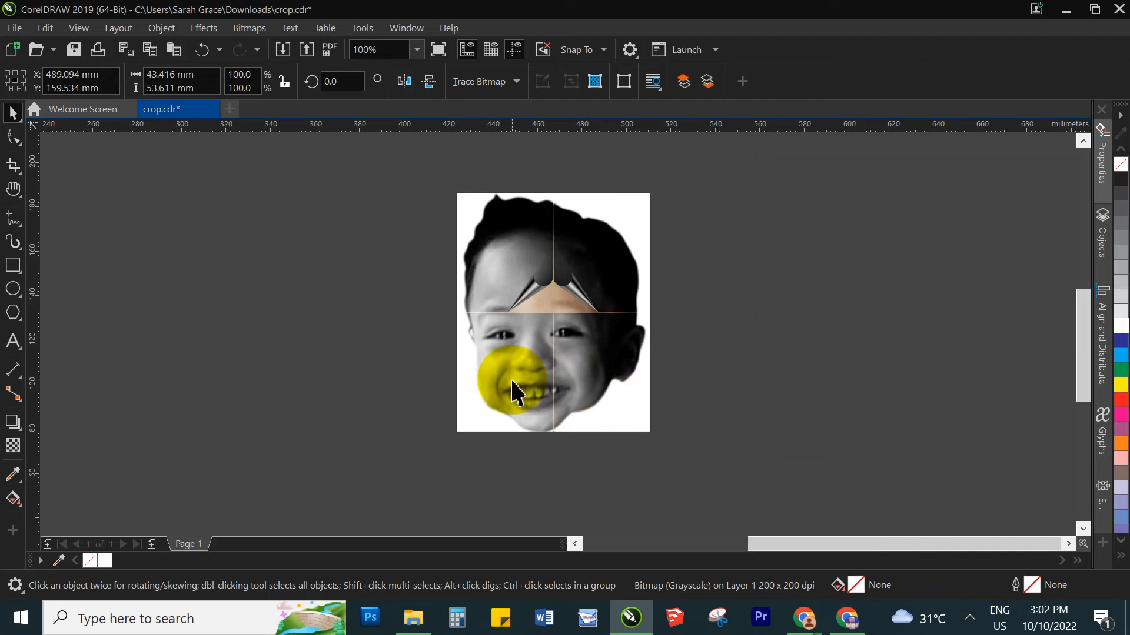
Apply a horizontal, opaque Page Curl to the upper-right corner of the lower-left piece at 47% width and 57% height
{"action": "left_click", "coordinate": [512, 393]}
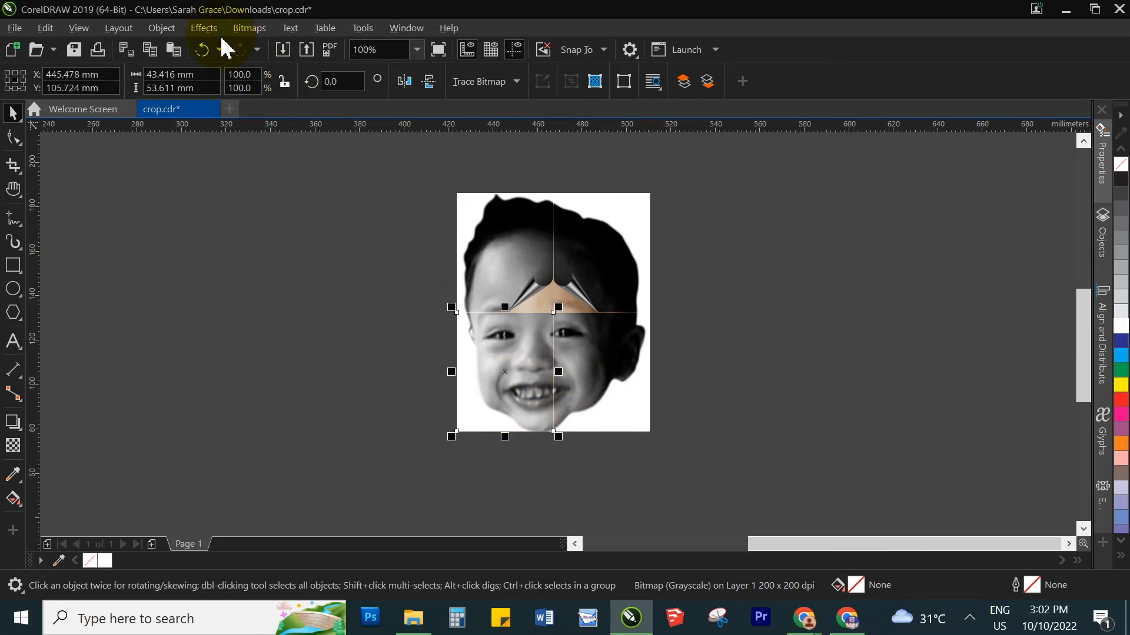
{"action": "left_click", "coordinate": [200, 28]}
{"action": "mouse_move", "coordinate": [253, 69]}
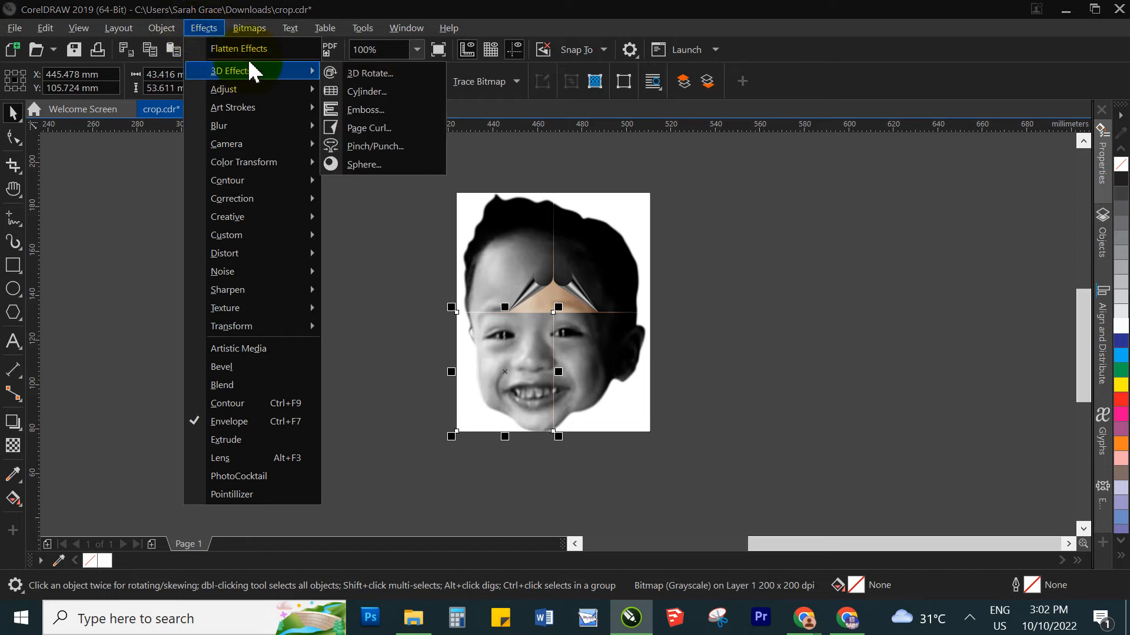
{"action": "left_click", "coordinate": [370, 129]}
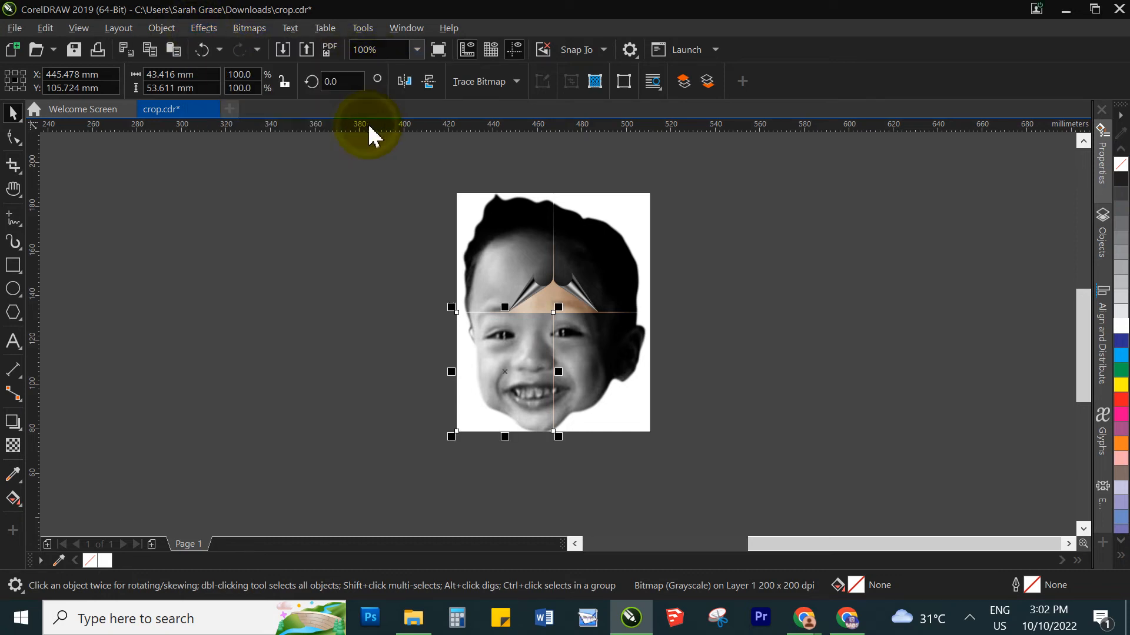
{"action": "left_click_drag", "start_coordinate": [563, 131], "coordinate": [907, 305]}
{"action": "left_click", "coordinate": [896, 351]}
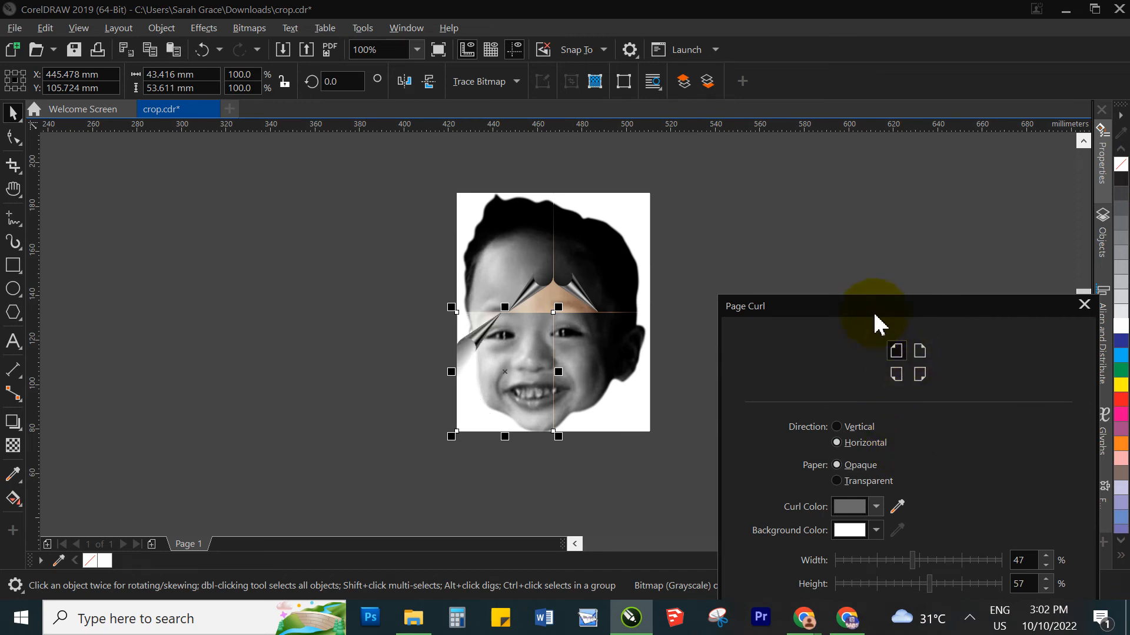
{"action": "left_click", "coordinate": [921, 352]}
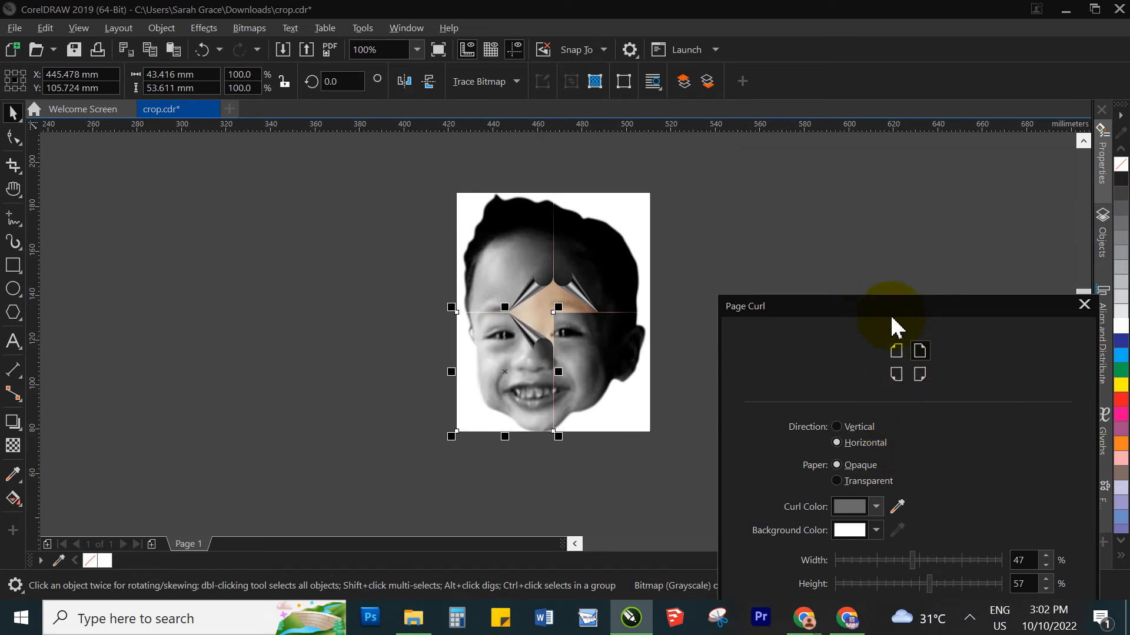
{"action": "left_click_drag", "start_coordinate": [878, 302], "coordinate": [781, 176]}
{"action": "left_click", "coordinate": [862, 503]}
Apply a horizontal, opaque Page Curl to the upper-left corner of the lower-right piece at 68% width and 57% height
{"action": "left_click", "coordinate": [596, 373]}
{"action": "left_click", "coordinate": [203, 28]}
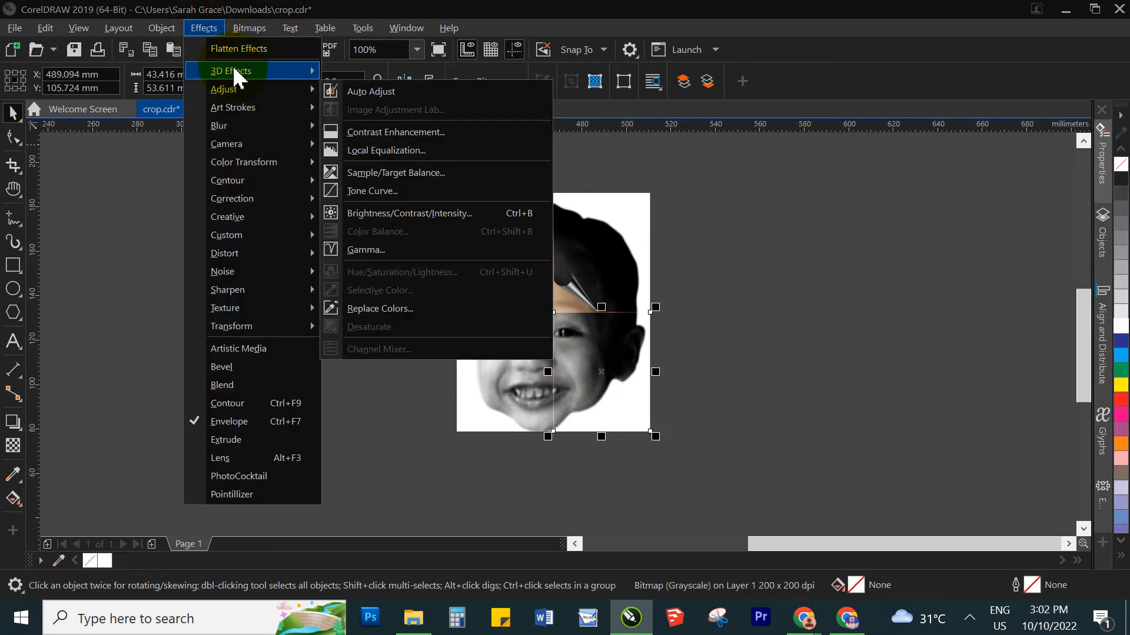
{"action": "mouse_move", "coordinate": [234, 70]}
{"action": "left_click", "coordinate": [376, 128]}
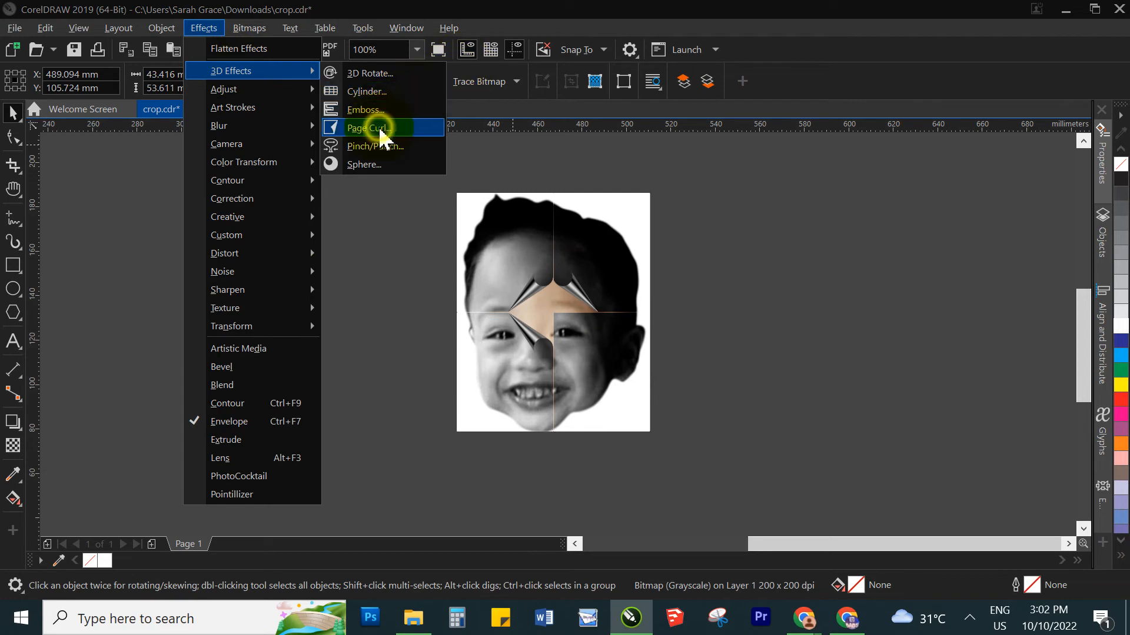
{"action": "left_click_drag", "start_coordinate": [582, 133], "coordinate": [891, 176]}
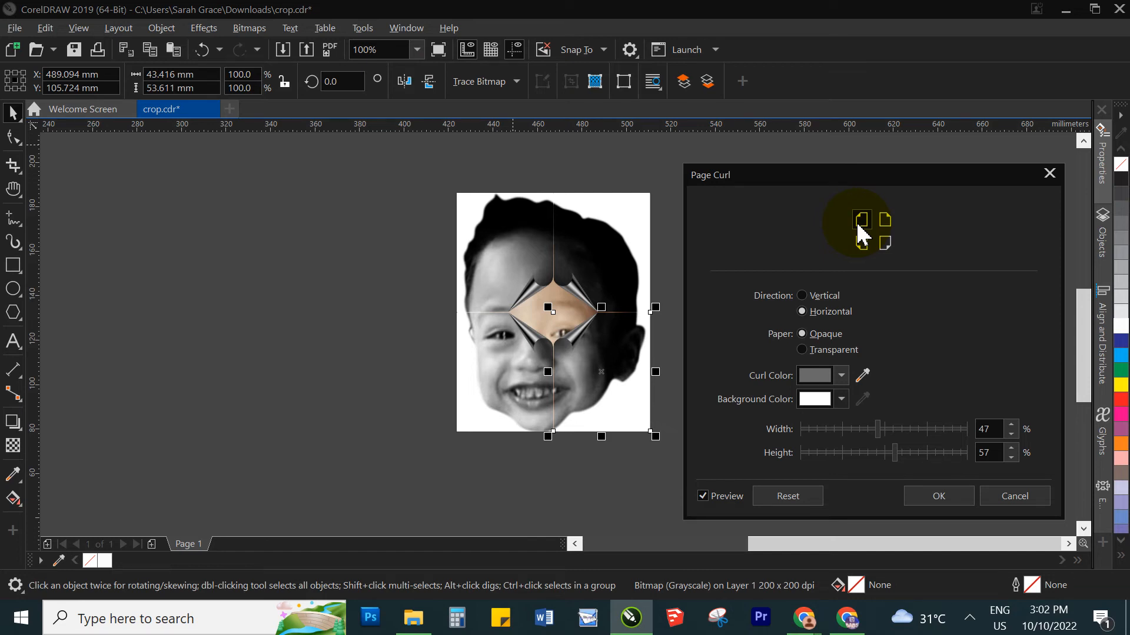
{"action": "left_click_drag", "start_coordinate": [884, 430], "coordinate": [912, 435]}
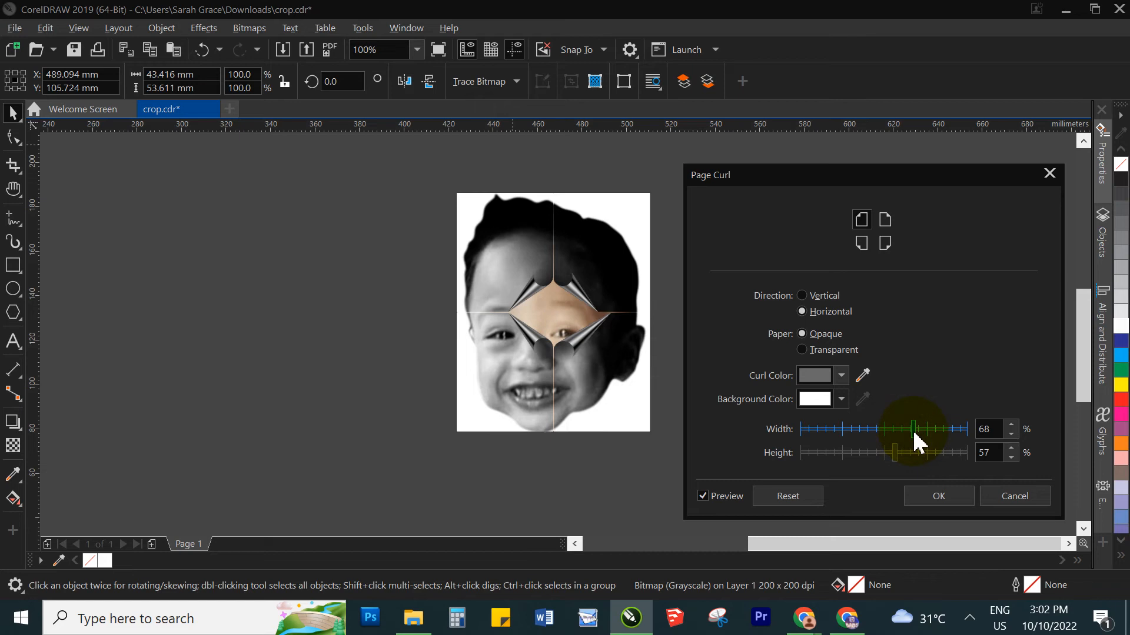
{"action": "left_click", "coordinate": [938, 499]}
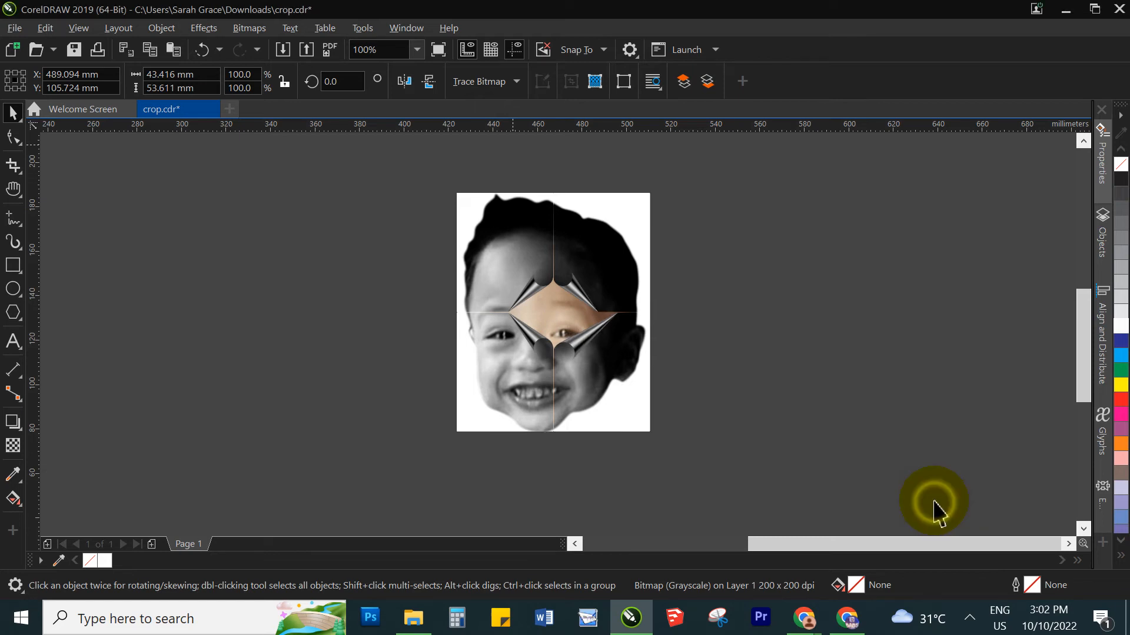
Reopen the Page Curl of the lower-left grayscale piece and set its width to 86% and height to 79%
{"action": "left_click", "coordinate": [505, 412]}
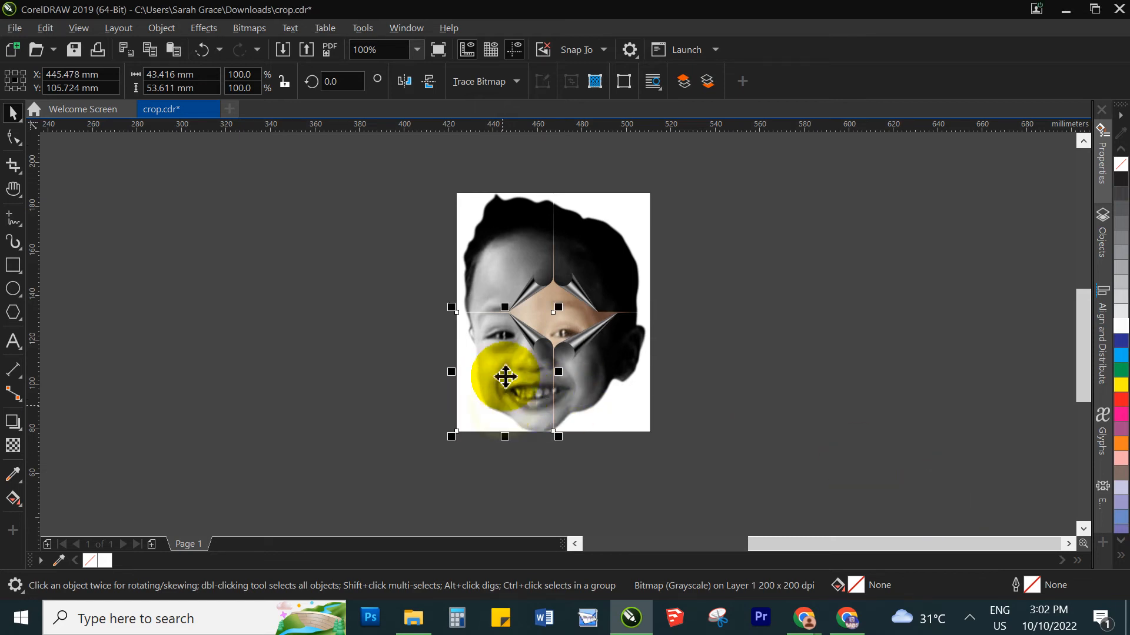
{"action": "left_click", "coordinate": [219, 28]}
{"action": "mouse_move", "coordinate": [232, 71]}
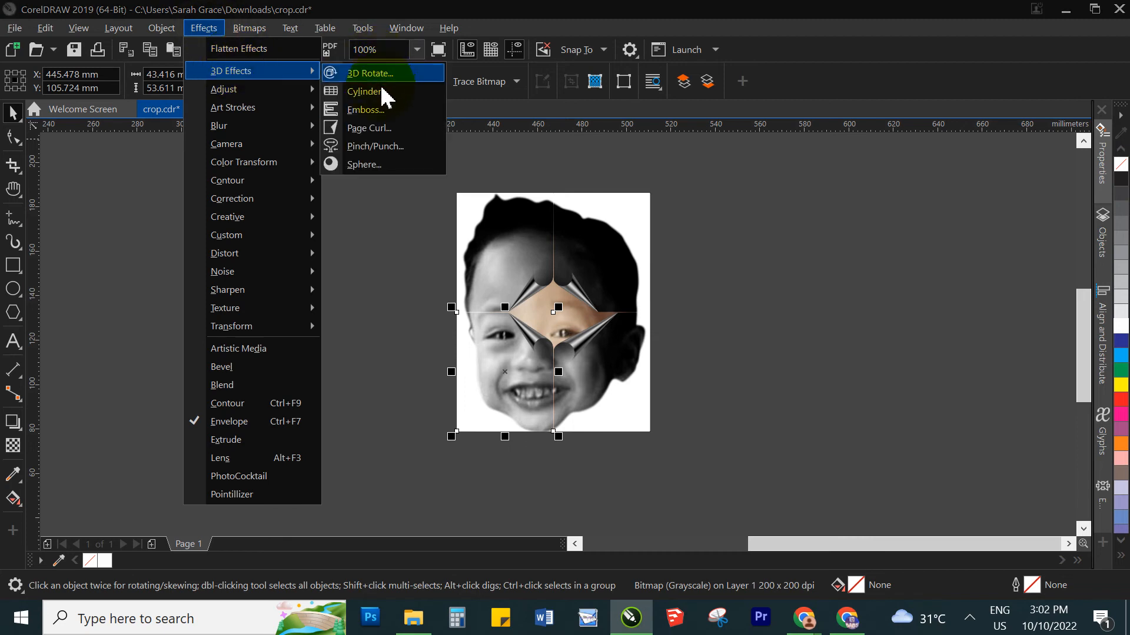
{"action": "left_click", "coordinate": [359, 129]}
{"action": "left_click_drag", "start_coordinate": [544, 141], "coordinate": [824, 154]}
{"action": "left_click_drag", "start_coordinate": [854, 401], "coordinate": [919, 416]}
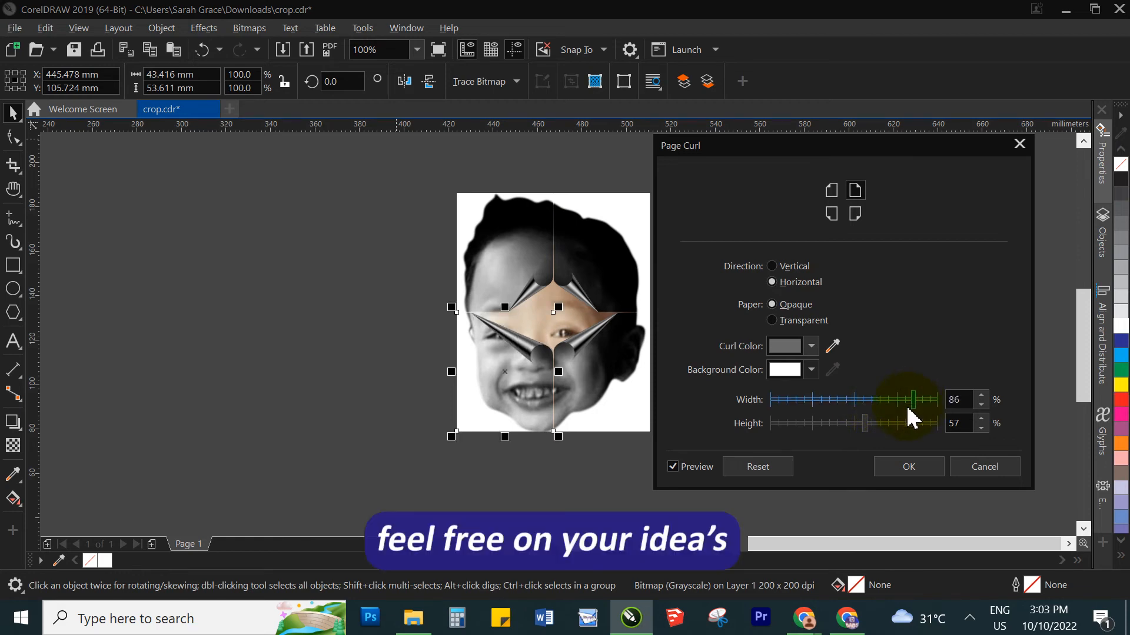
{"action": "left_click", "coordinate": [886, 425]}
{"action": "left_click_drag", "start_coordinate": [882, 424], "coordinate": [906, 425]}
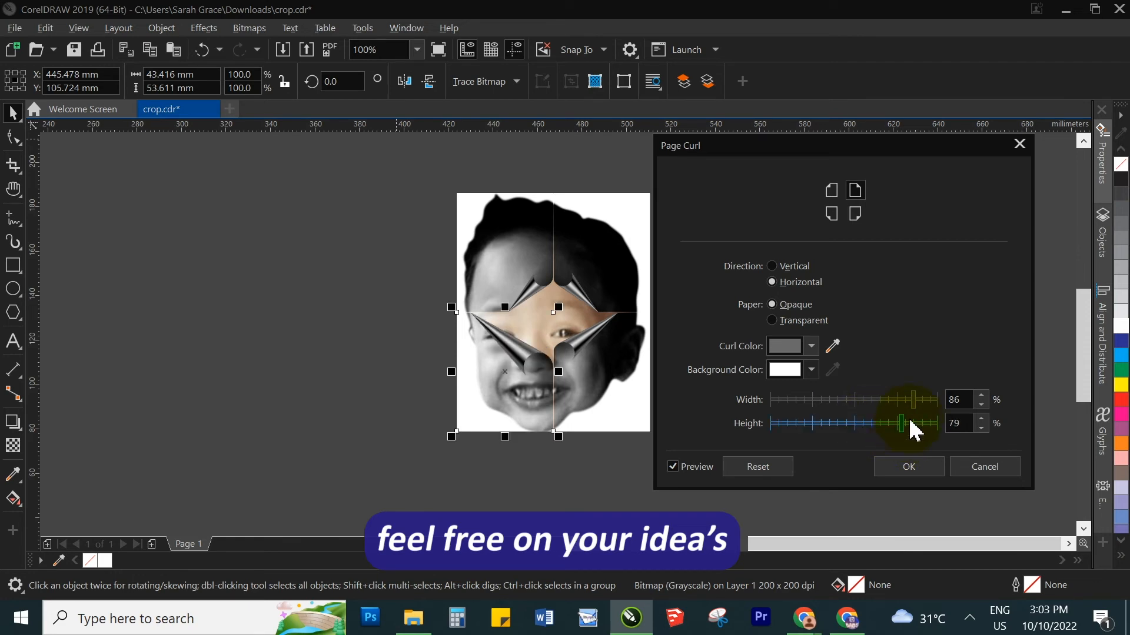
Try larger curl widths for the lower-left piece, settle on 54%, and apply the Page Curl
{"action": "left_click", "coordinate": [921, 404]}
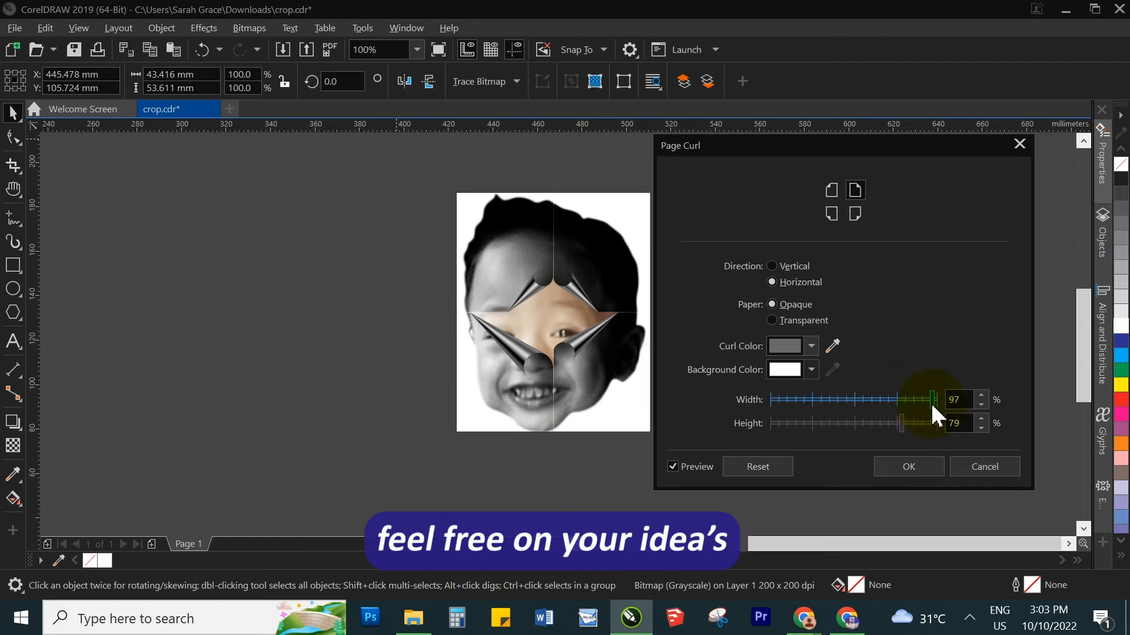
{"action": "left_click", "coordinate": [932, 403]}
{"action": "left_click_drag", "start_coordinate": [930, 401], "coordinate": [927, 402]}
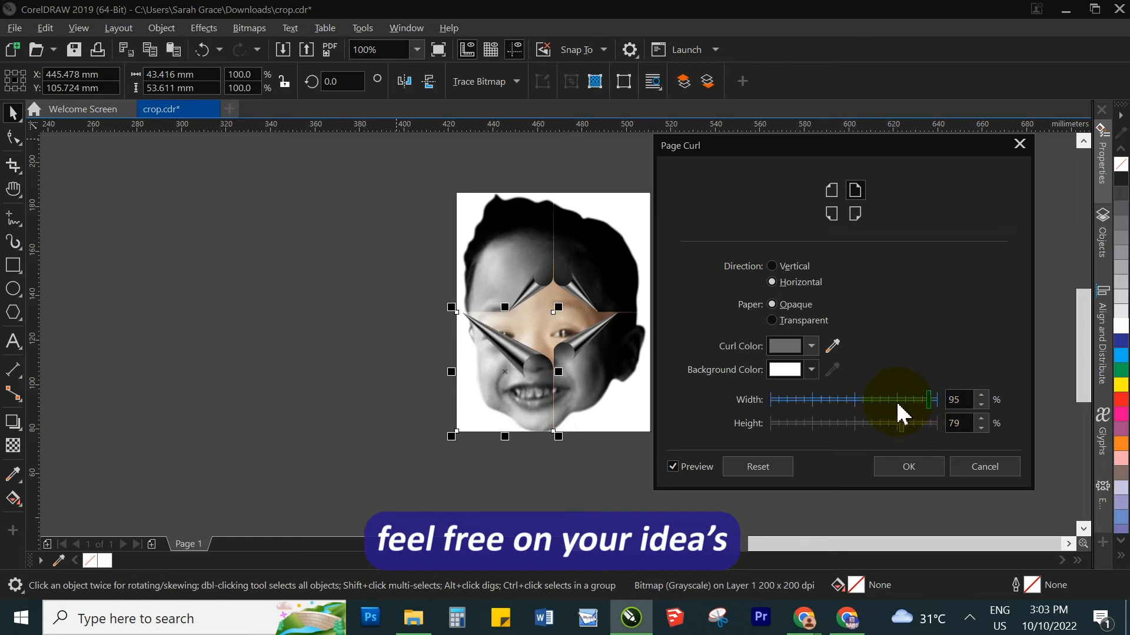
{"action": "left_click", "coordinate": [887, 399]}
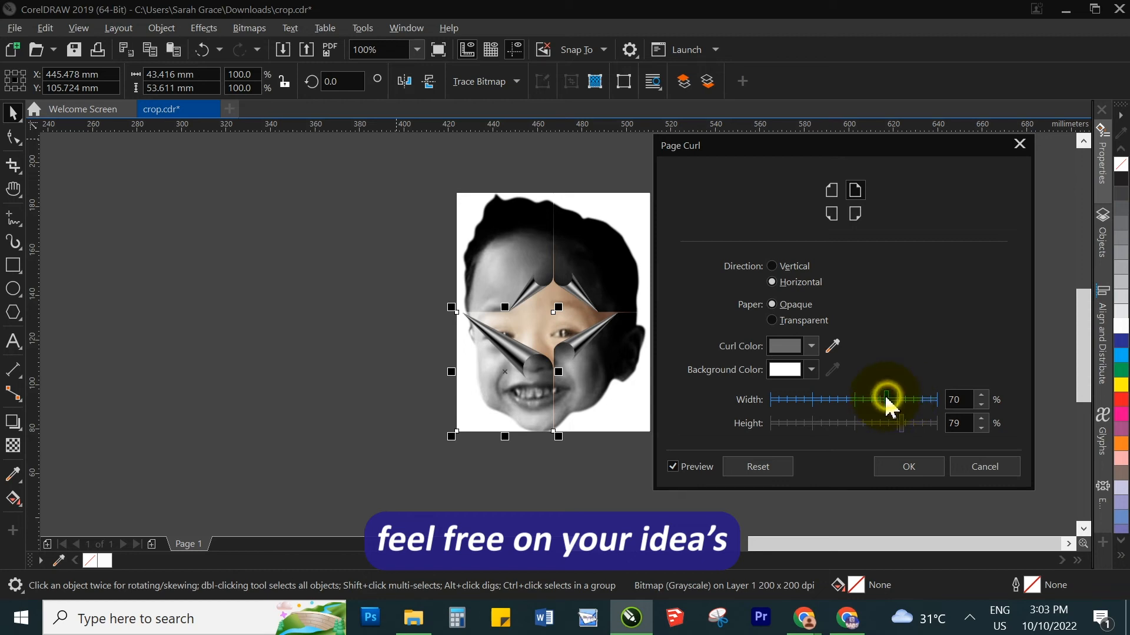
{"action": "left_click", "coordinate": [860, 400]}
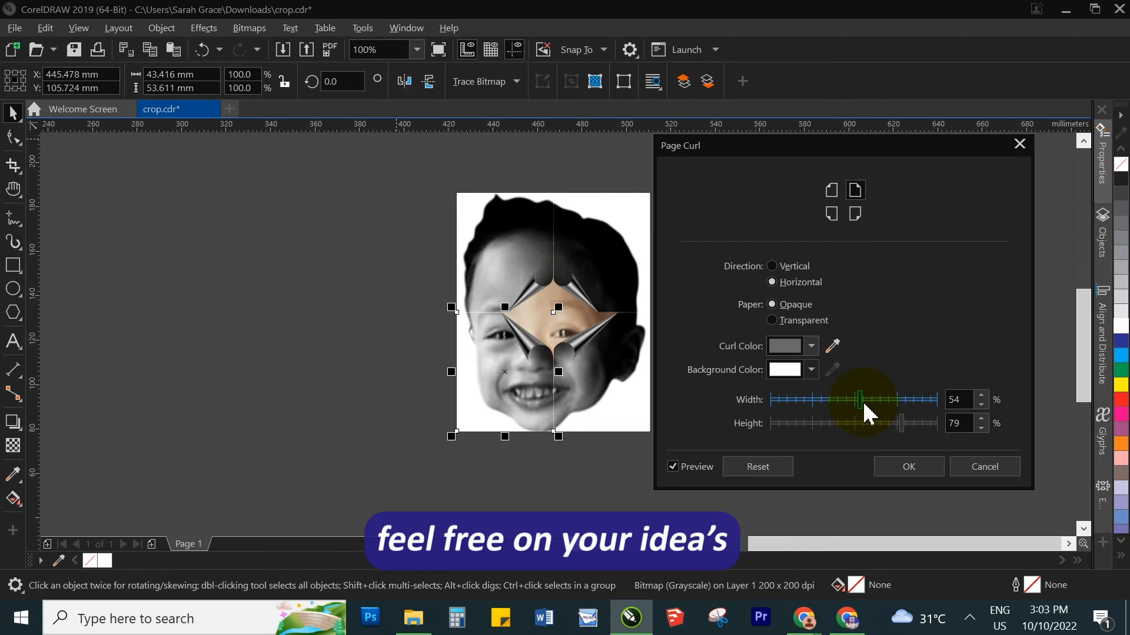
{"action": "left_click", "coordinate": [911, 466]}
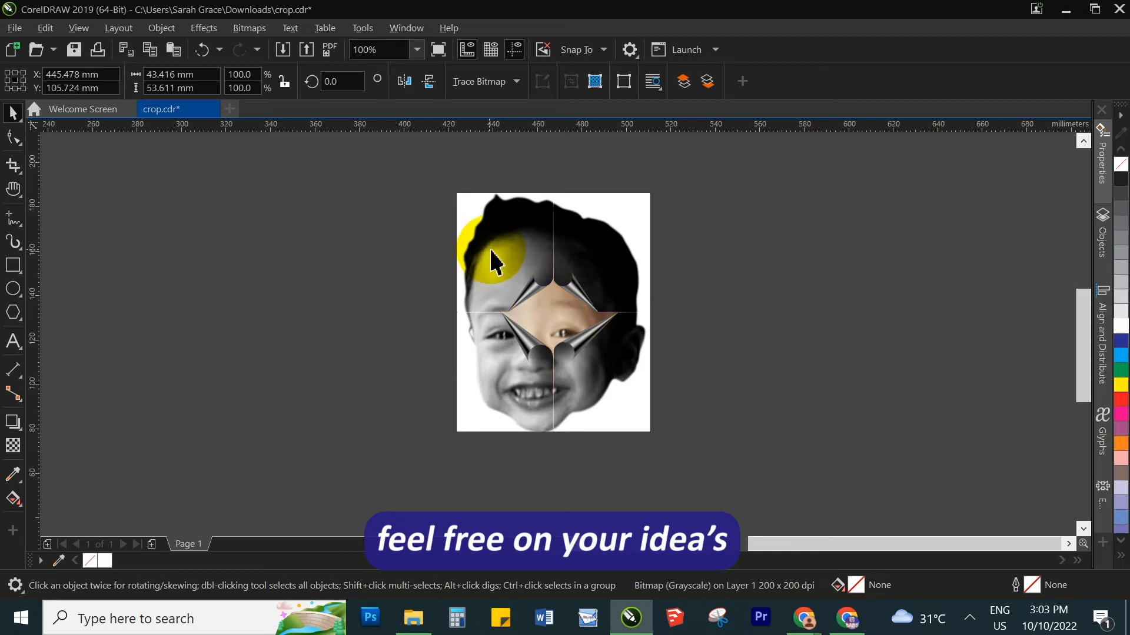
Widen the Page Curl on the upper-left grayscale piece to 83% and apply it
{"action": "left_click", "coordinate": [489, 218]}
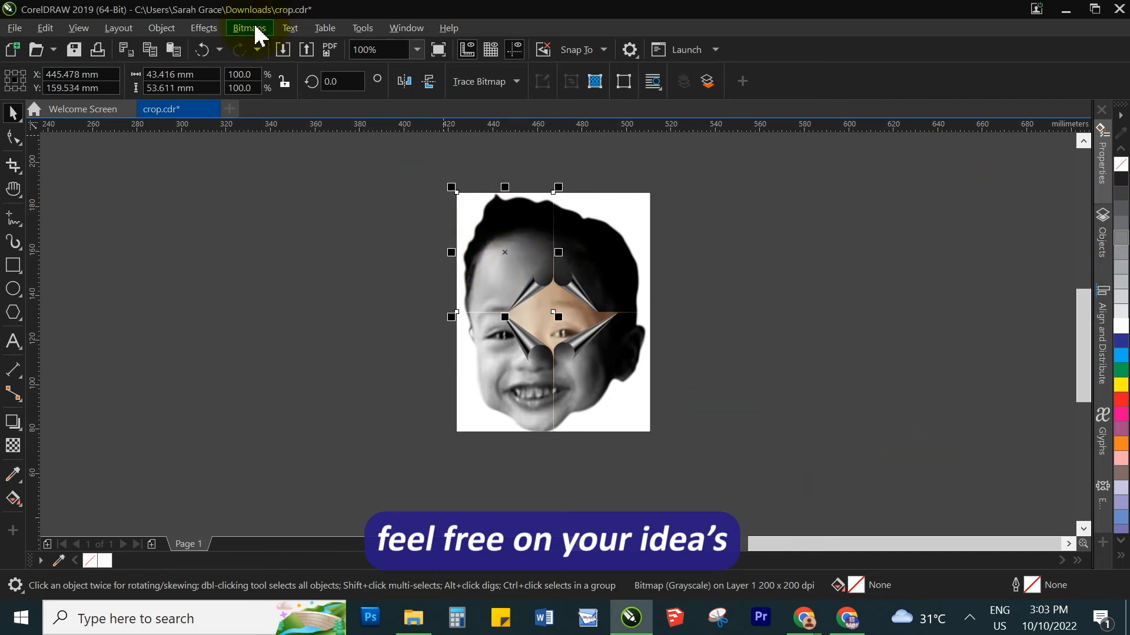
{"action": "left_click", "coordinate": [212, 29]}
{"action": "mouse_move", "coordinate": [253, 71]}
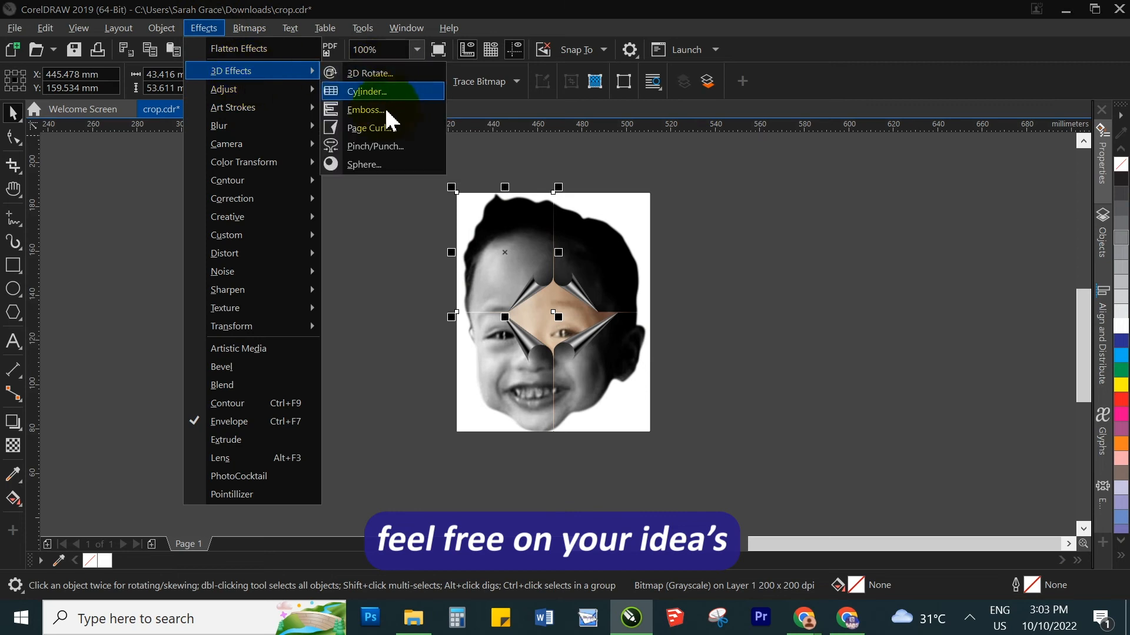
{"action": "left_click", "coordinate": [381, 128]}
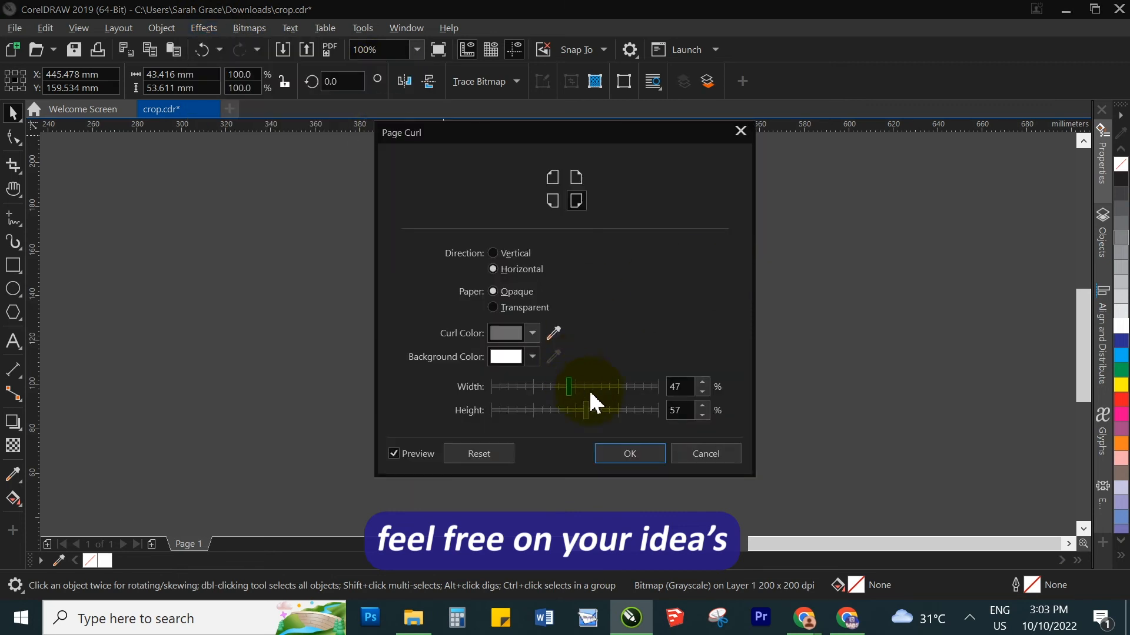
{"action": "left_click_drag", "start_coordinate": [530, 134], "coordinate": [848, 78]}
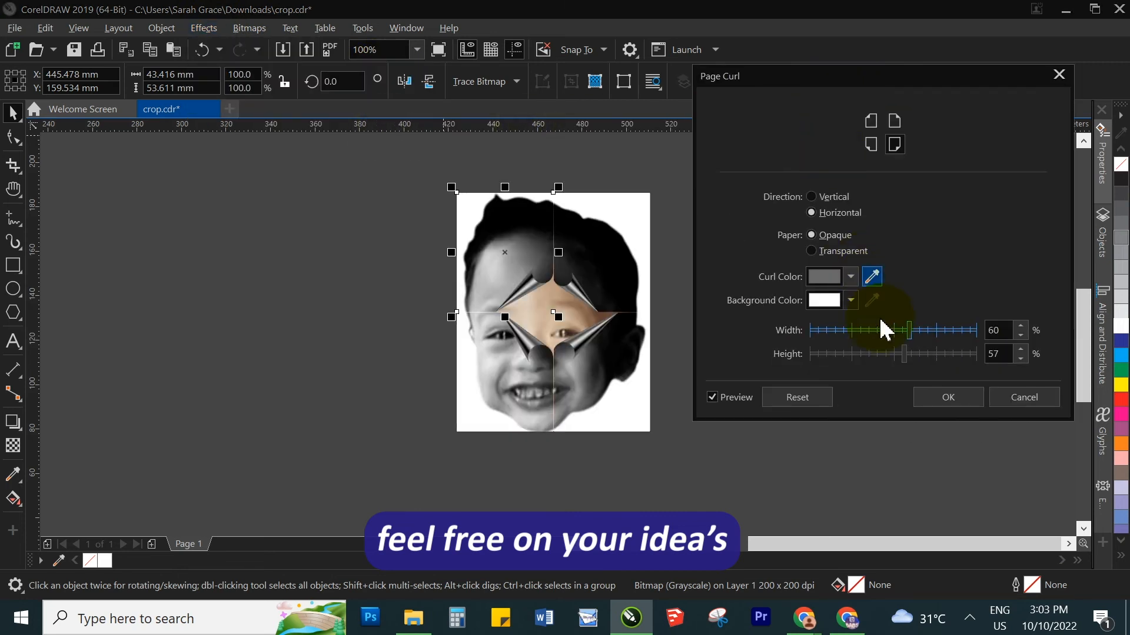
{"action": "left_click_drag", "start_coordinate": [921, 342], "coordinate": [958, 343]}
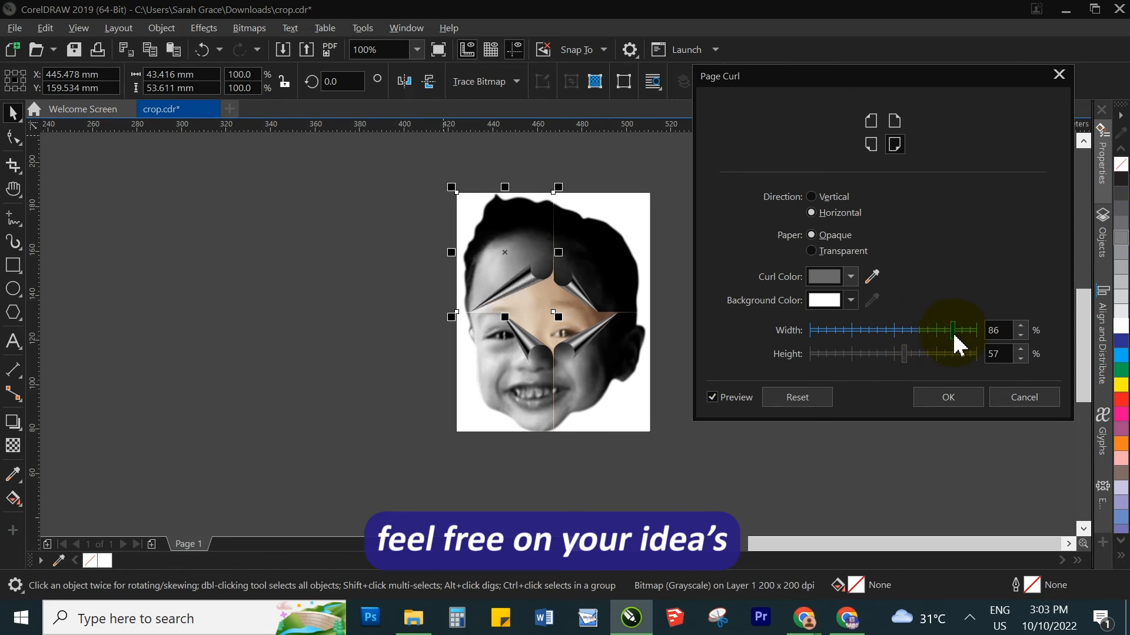
{"action": "left_click", "coordinate": [947, 402]}
Set the Page Curl width of the upper-right grayscale piece to 69% and apply it
{"action": "left_click", "coordinate": [595, 262]}
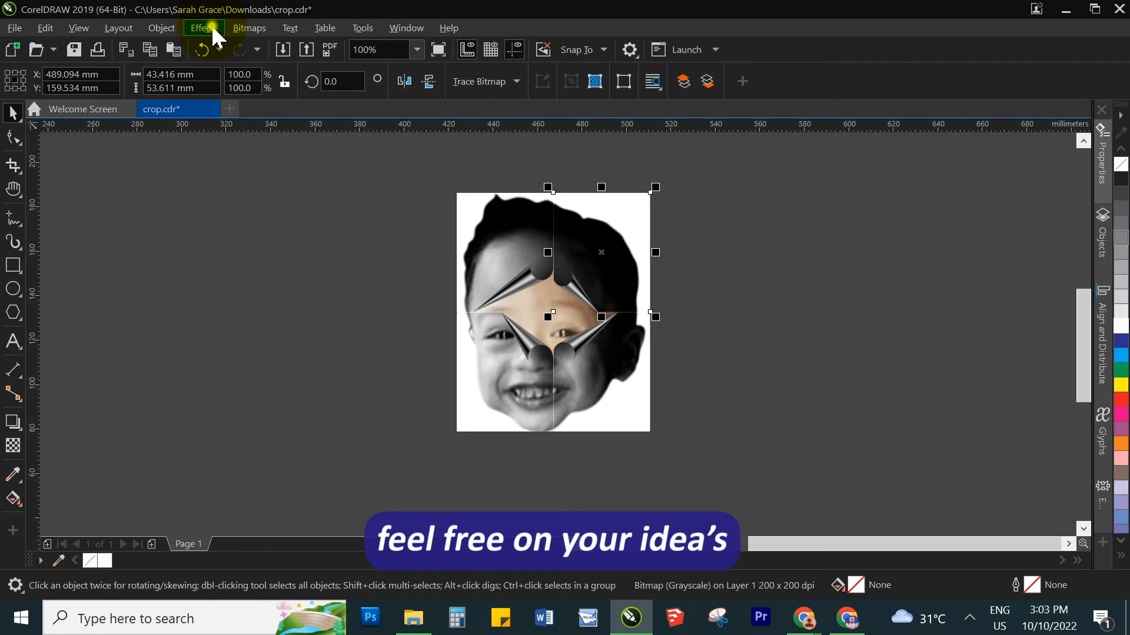
{"action": "left_click", "coordinate": [209, 30]}
{"action": "mouse_move", "coordinate": [259, 72]}
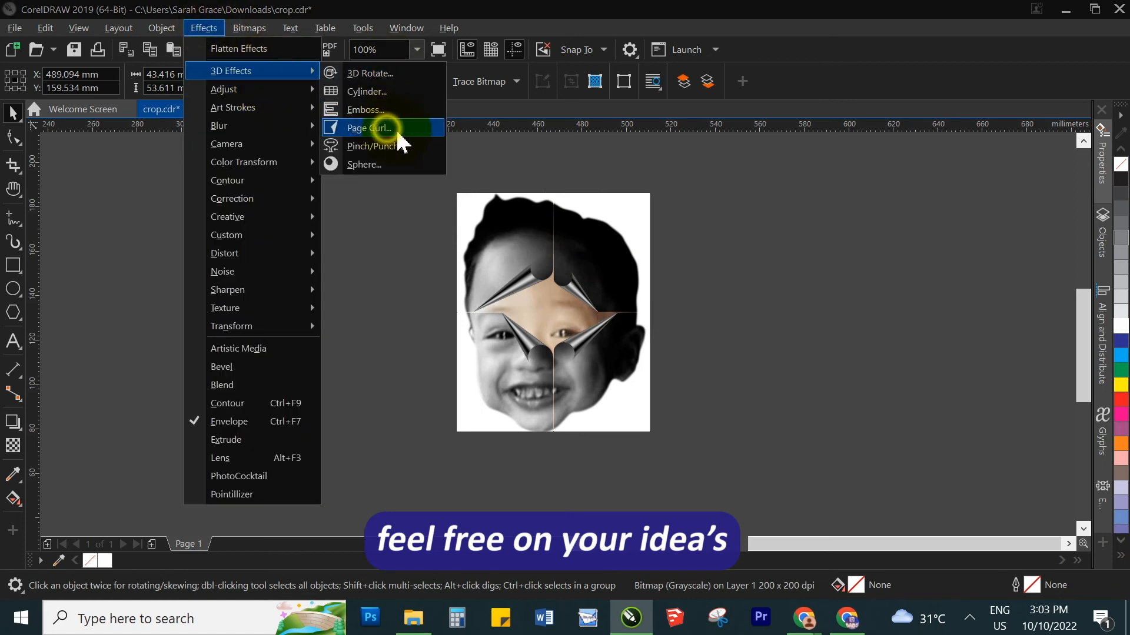
{"action": "left_click", "coordinate": [387, 132]}
{"action": "left_click_drag", "start_coordinate": [532, 133], "coordinate": [892, 129]}
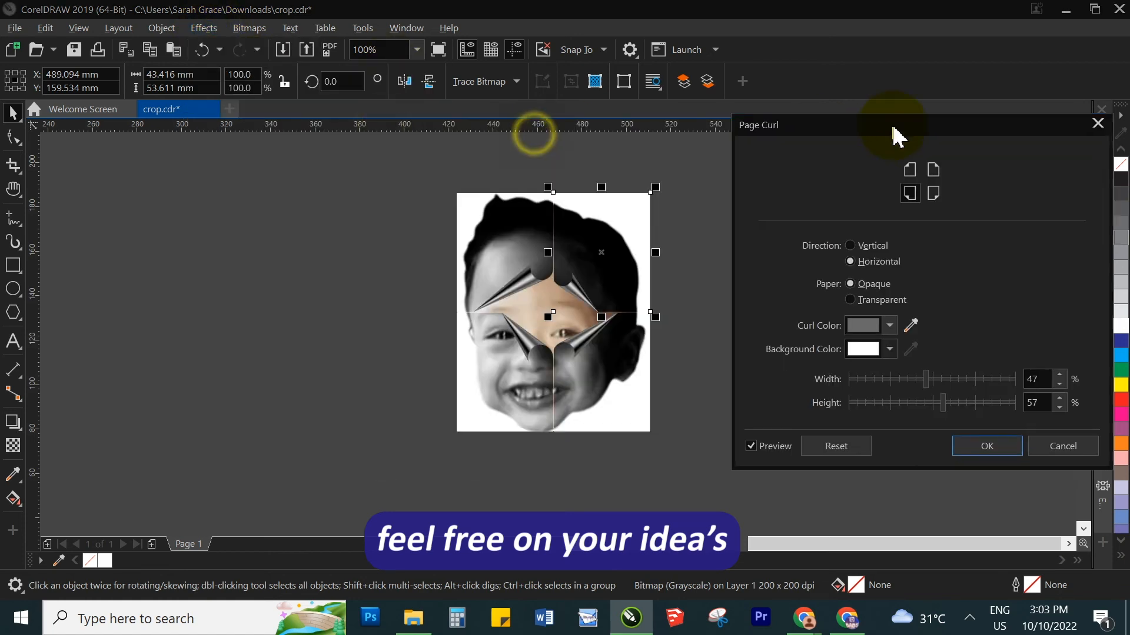
{"action": "left_click", "coordinate": [960, 377]}
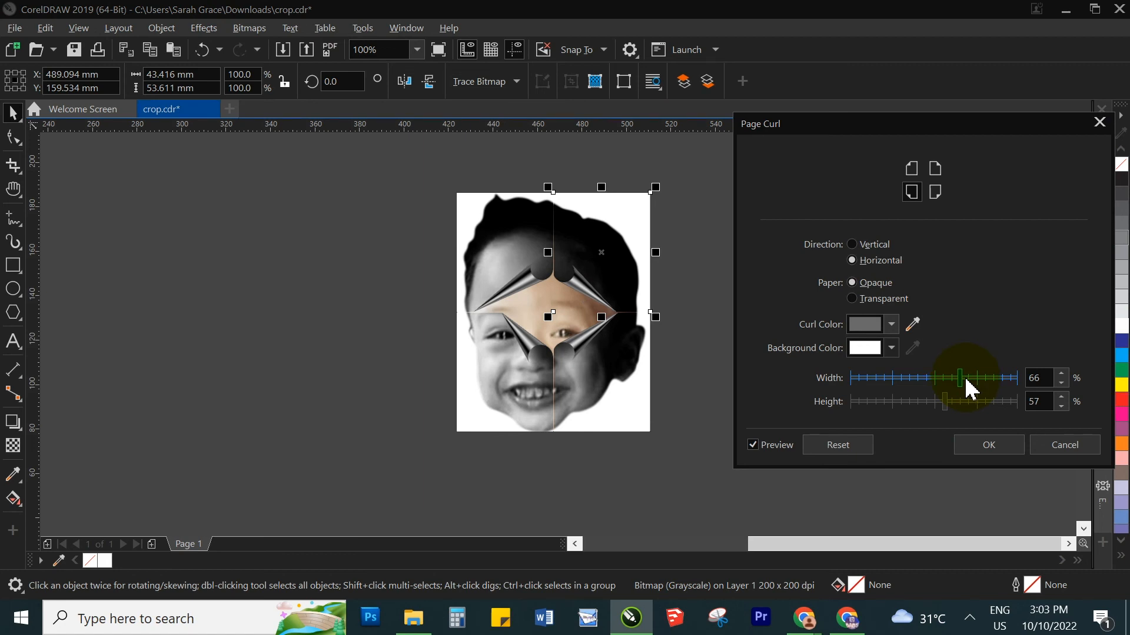
{"action": "left_click", "coordinate": [944, 377]}
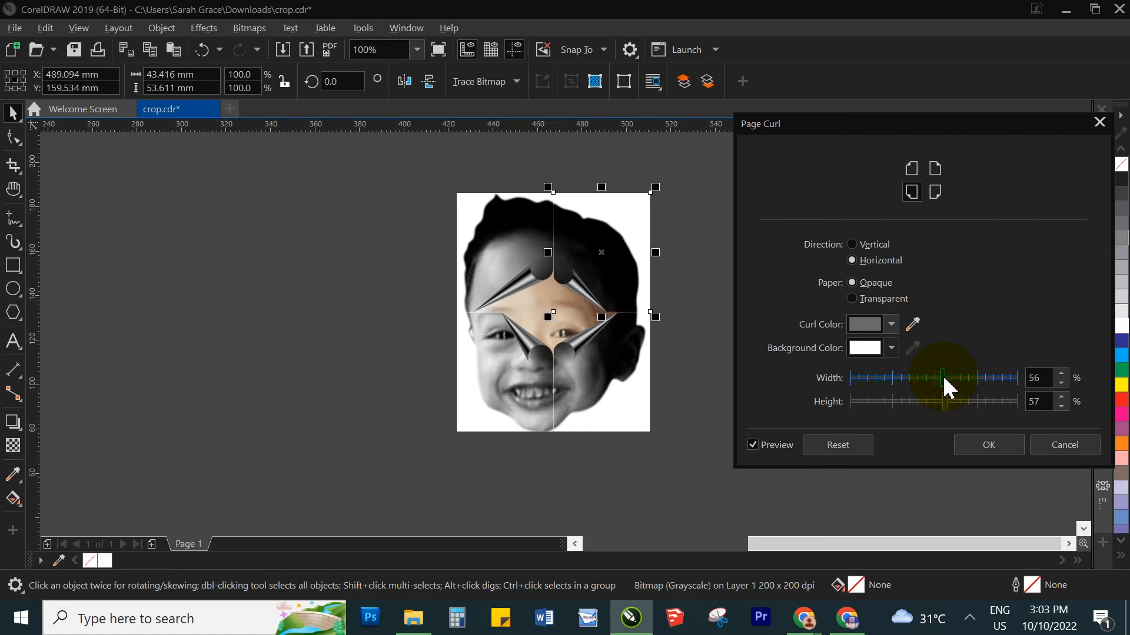
{"action": "left_click", "coordinate": [984, 377]}
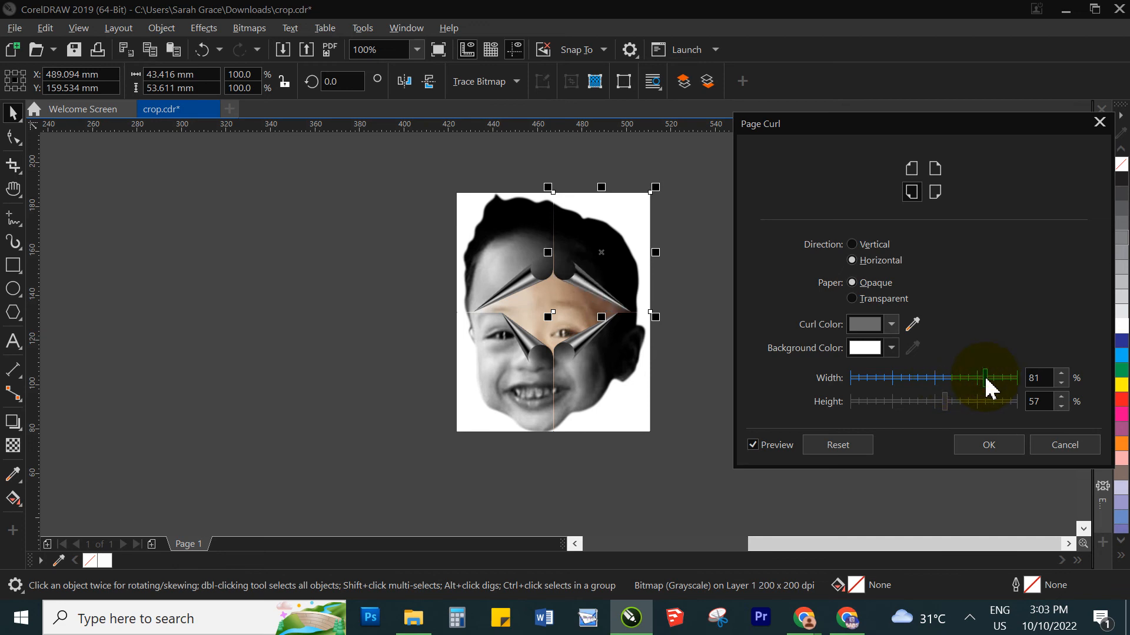
{"action": "left_click", "coordinate": [971, 379]}
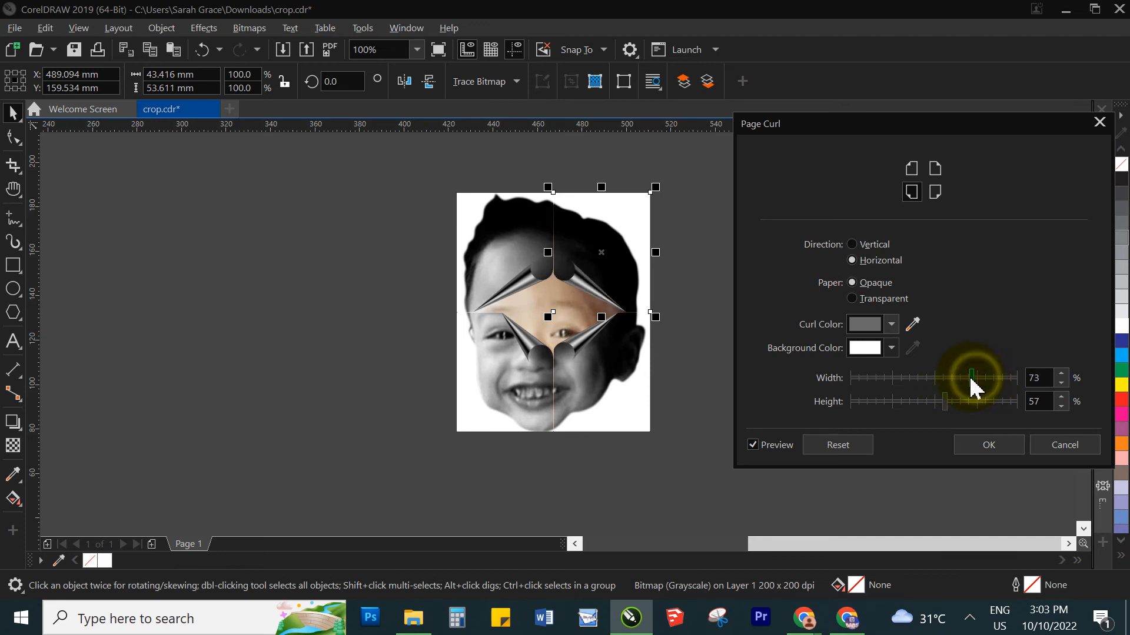
{"action": "left_click", "coordinate": [969, 378]}
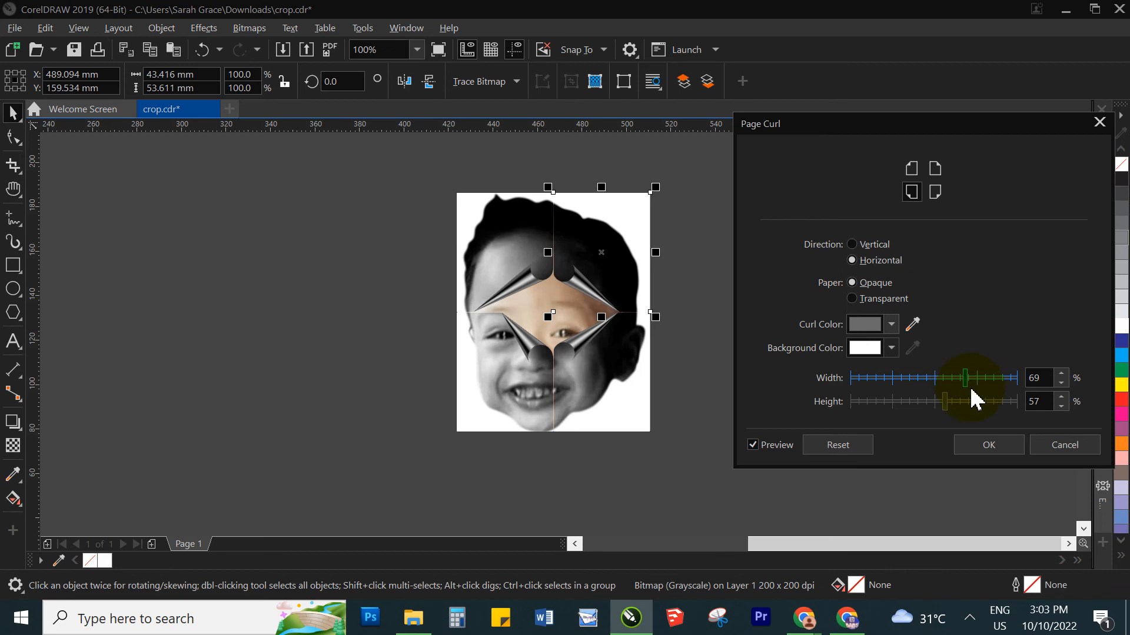
{"action": "left_click", "coordinate": [1001, 447]}
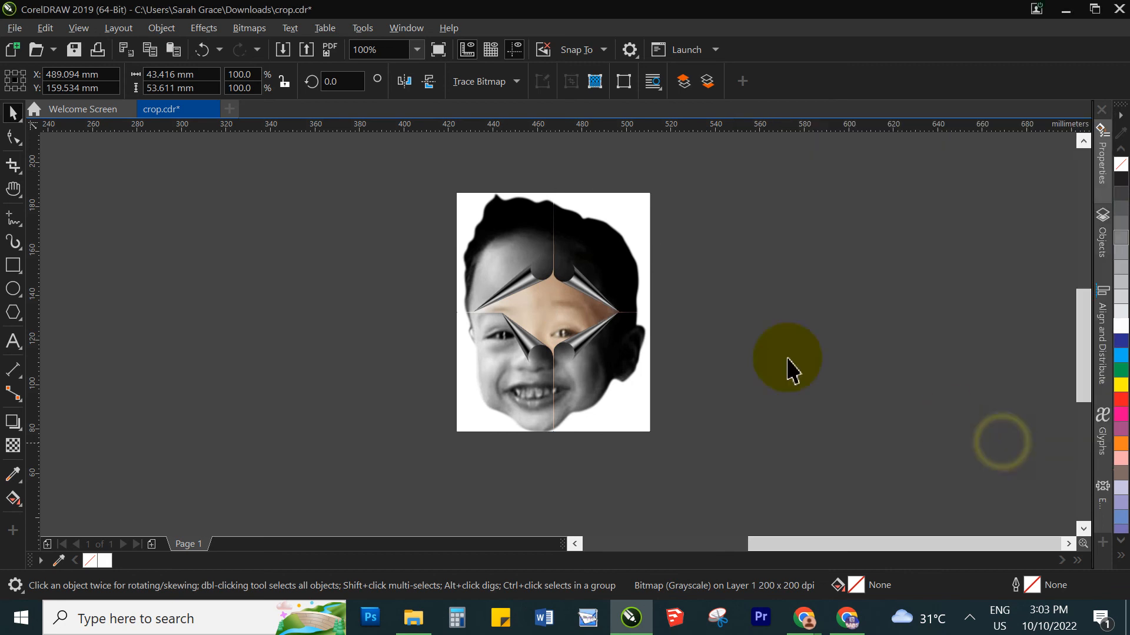
Set the Page Curl width of the upper-left grayscale piece to 52%, apply it, and deselect the piece
{"action": "left_click", "coordinate": [505, 253]}
{"action": "left_click", "coordinate": [204, 27]}
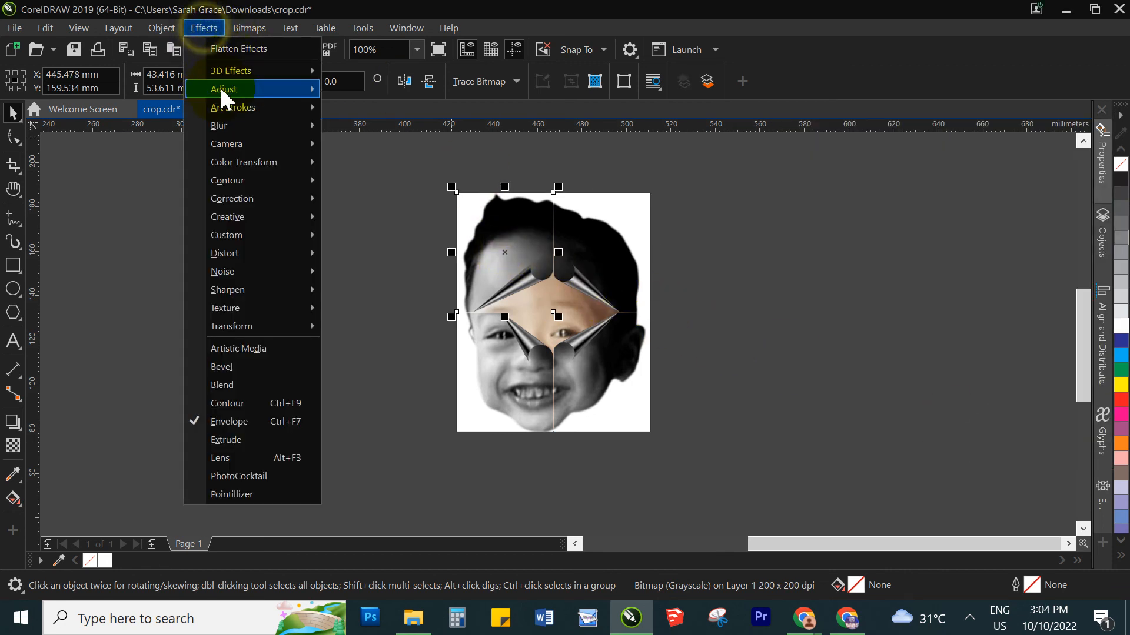
{"action": "left_click", "coordinate": [361, 128]}
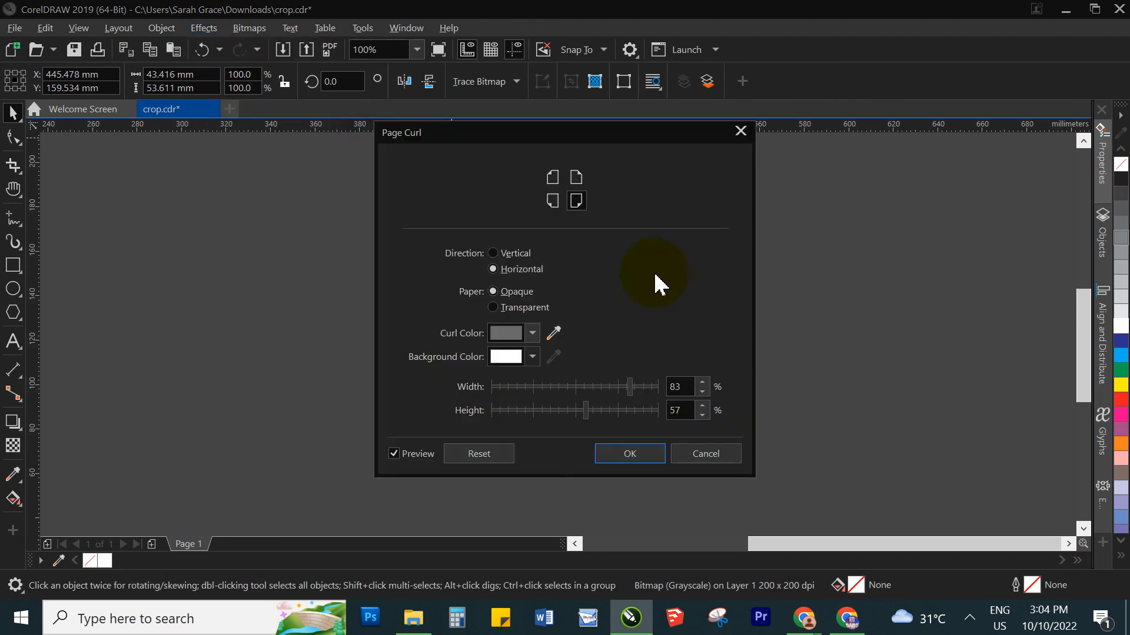
{"action": "left_click_drag", "start_coordinate": [503, 141], "coordinate": [806, 126]}
{"action": "left_click", "coordinate": [901, 370]}
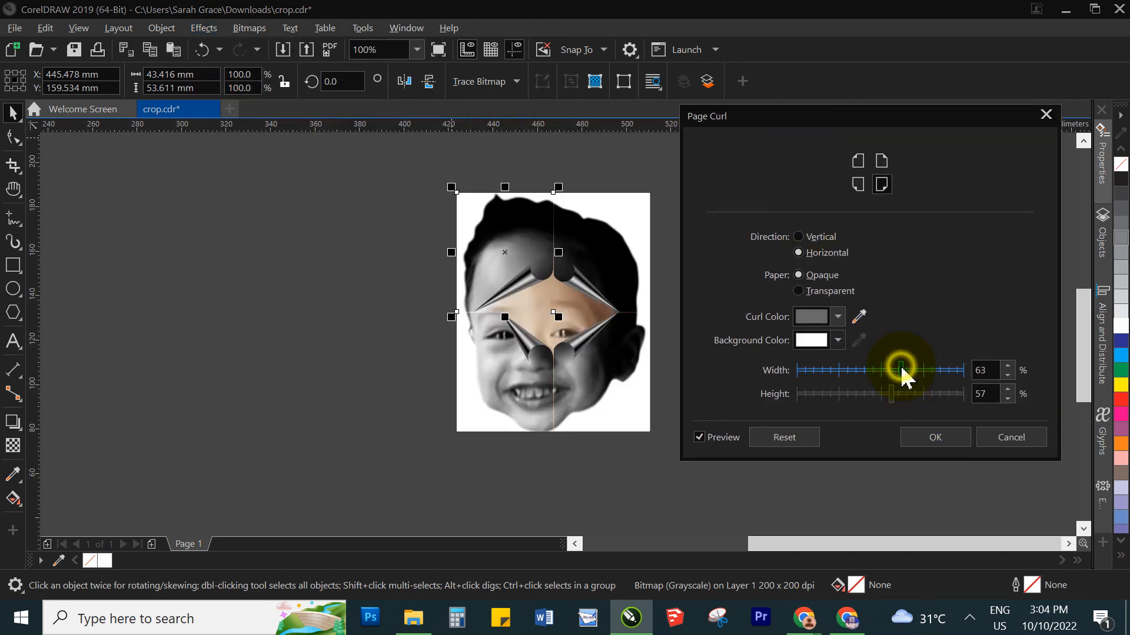
{"action": "left_click", "coordinate": [883, 370]}
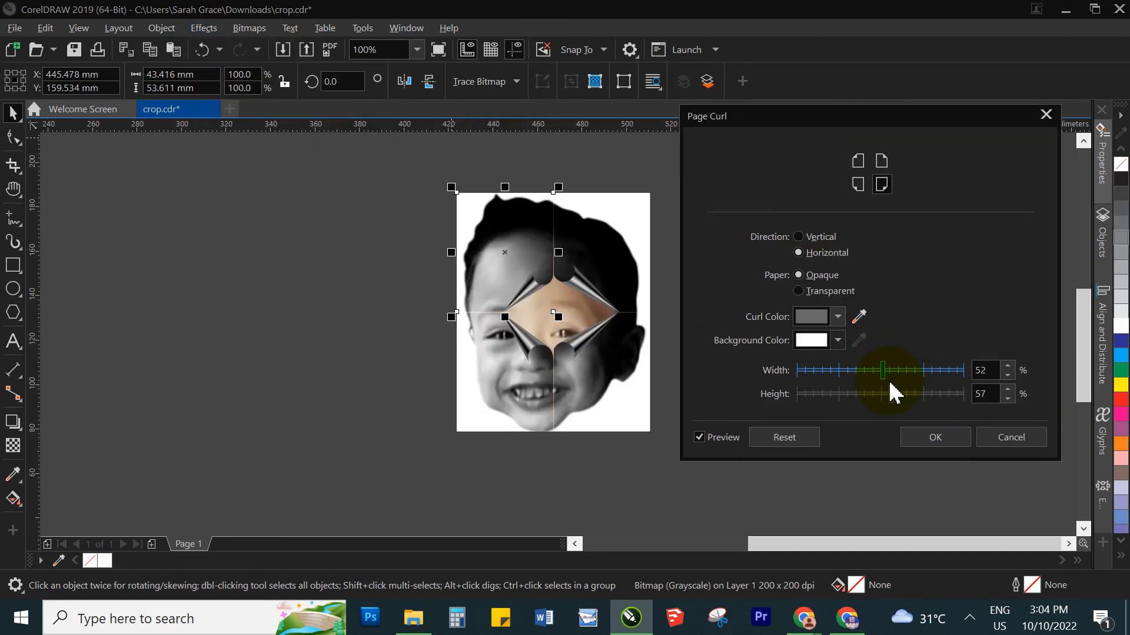
{"action": "left_click", "coordinate": [935, 438]}
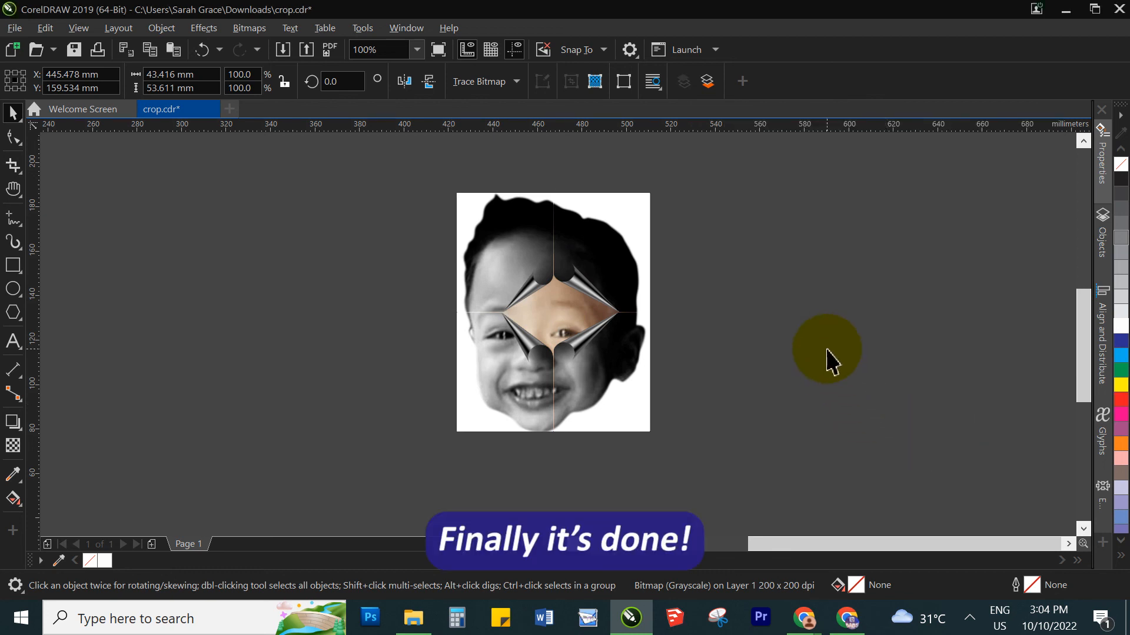
{"action": "left_click", "coordinate": [846, 359]}
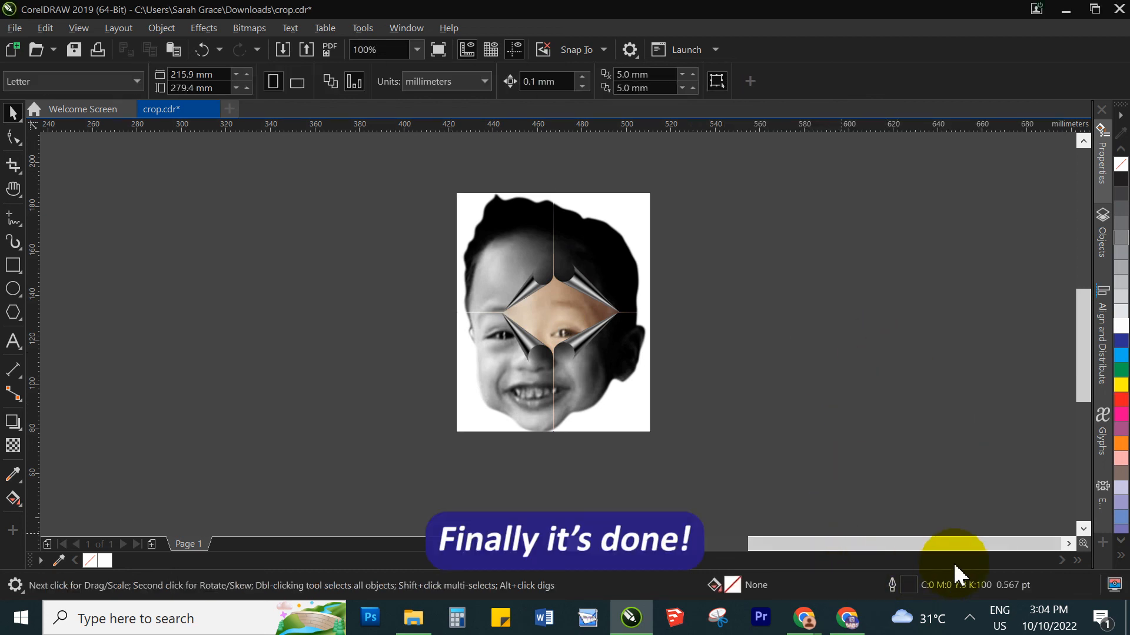